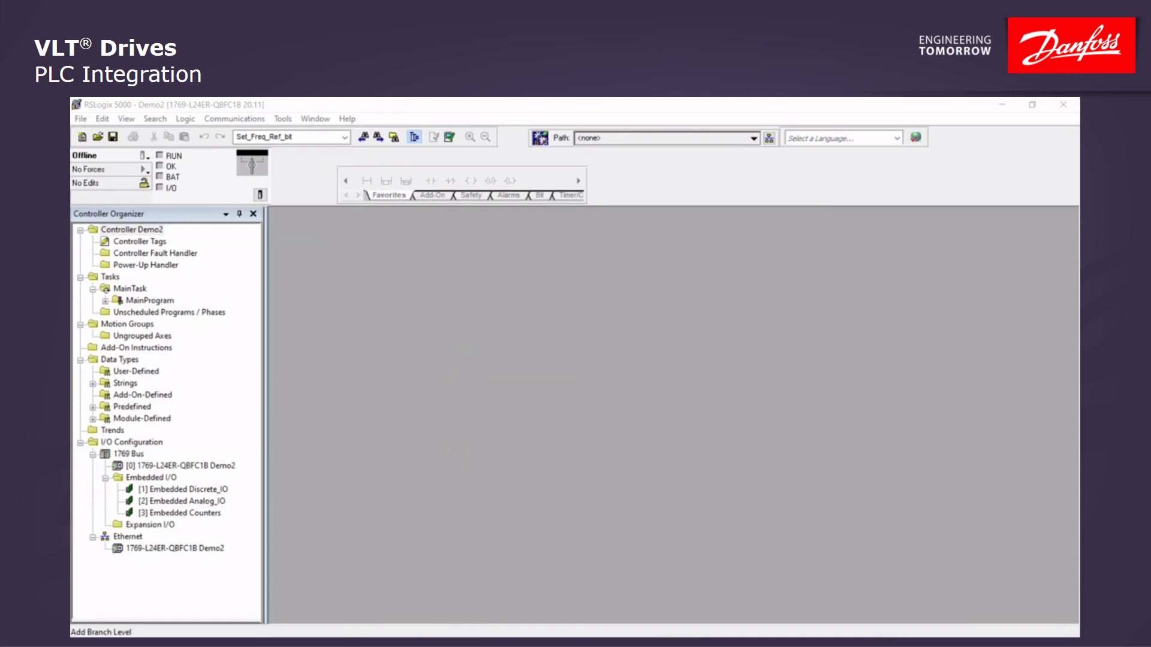
Step: Look over the DanfossDrives and Add-on Instructions download folders, then return to RSLogix Demo2
left_click(409, 644)
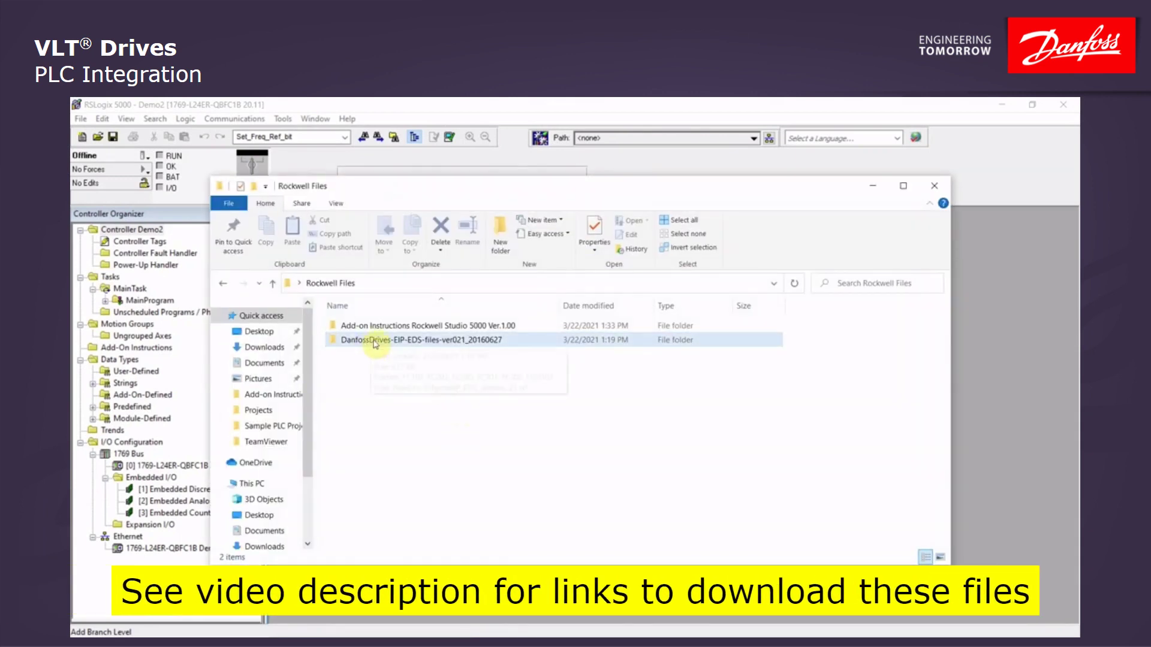
mouse_move(383, 345)
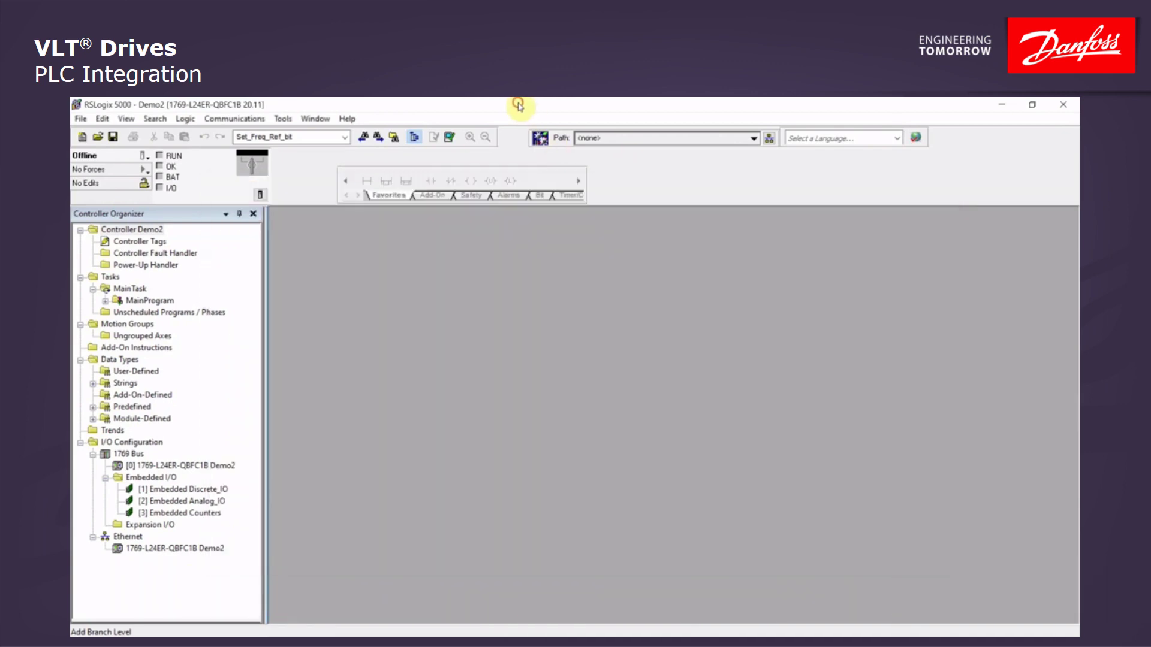
left_click(525, 110)
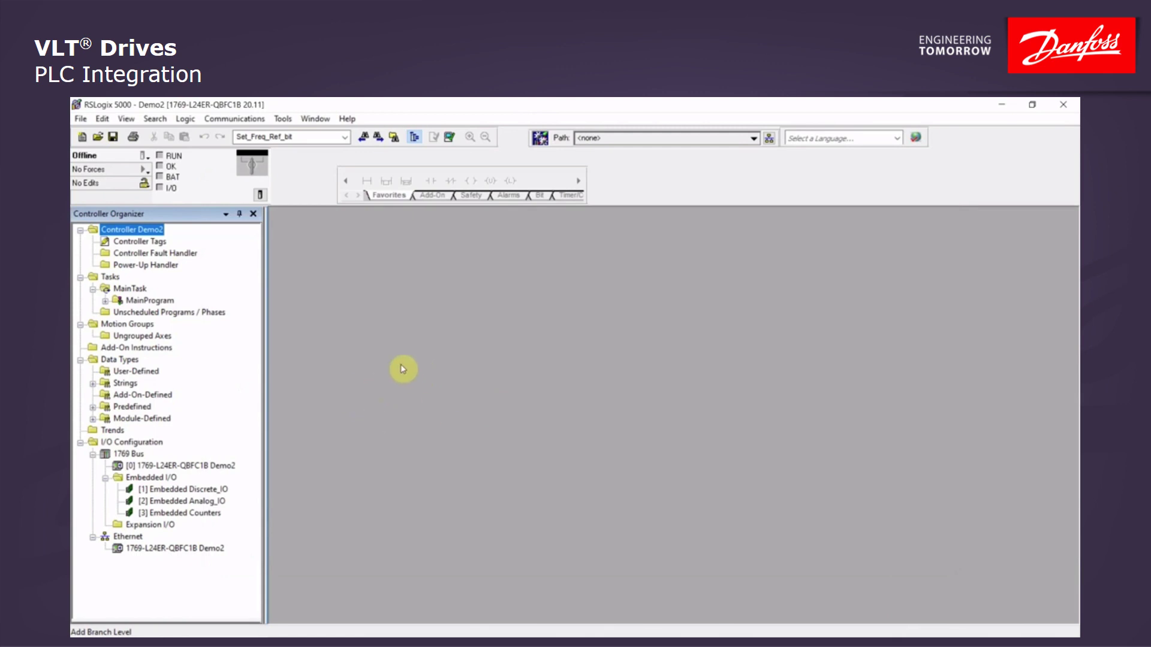
Step: Launch the EDS Hardware Installation Tool and choose to register an EDS file
left_click(283, 120)
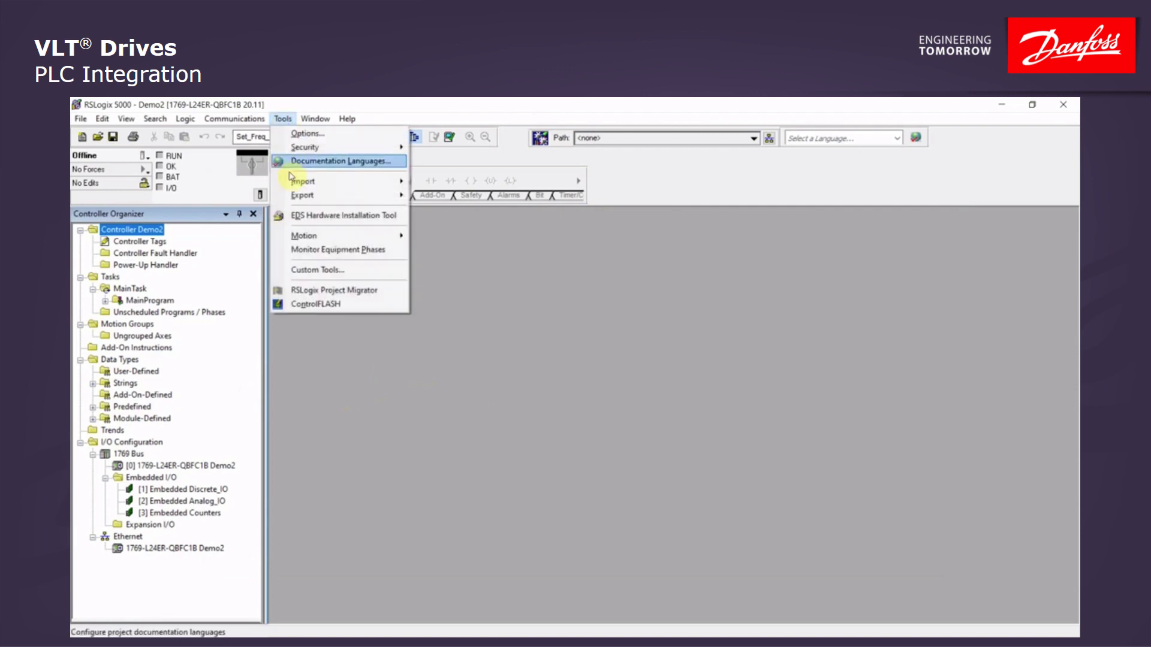
left_click(347, 217)
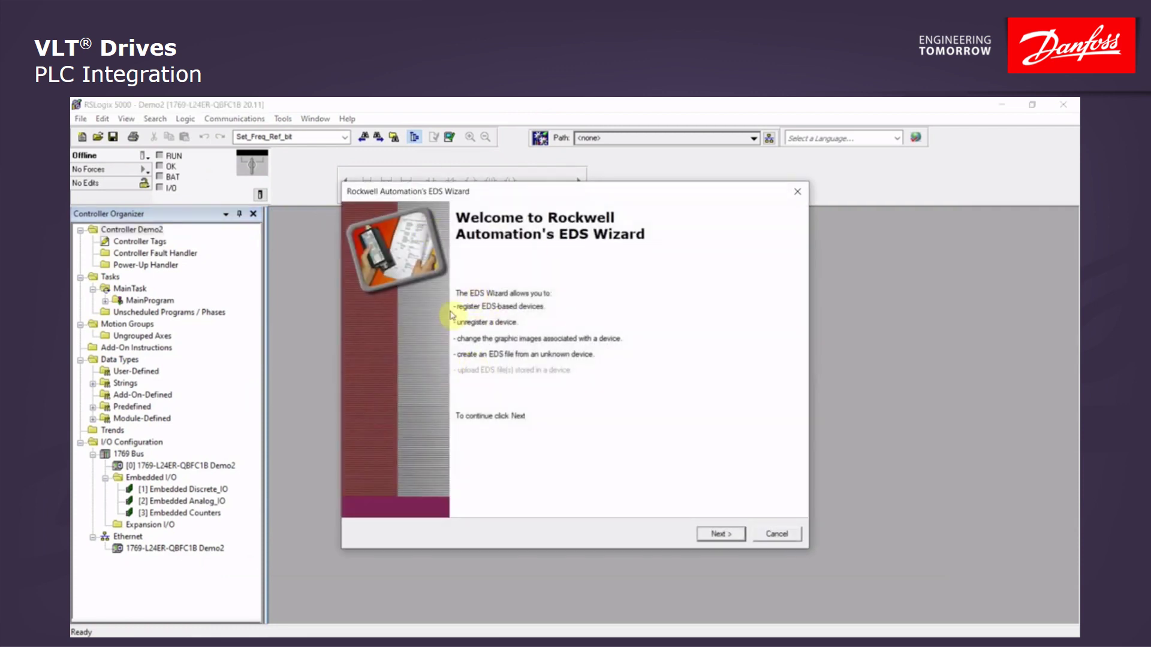
left_click(719, 533)
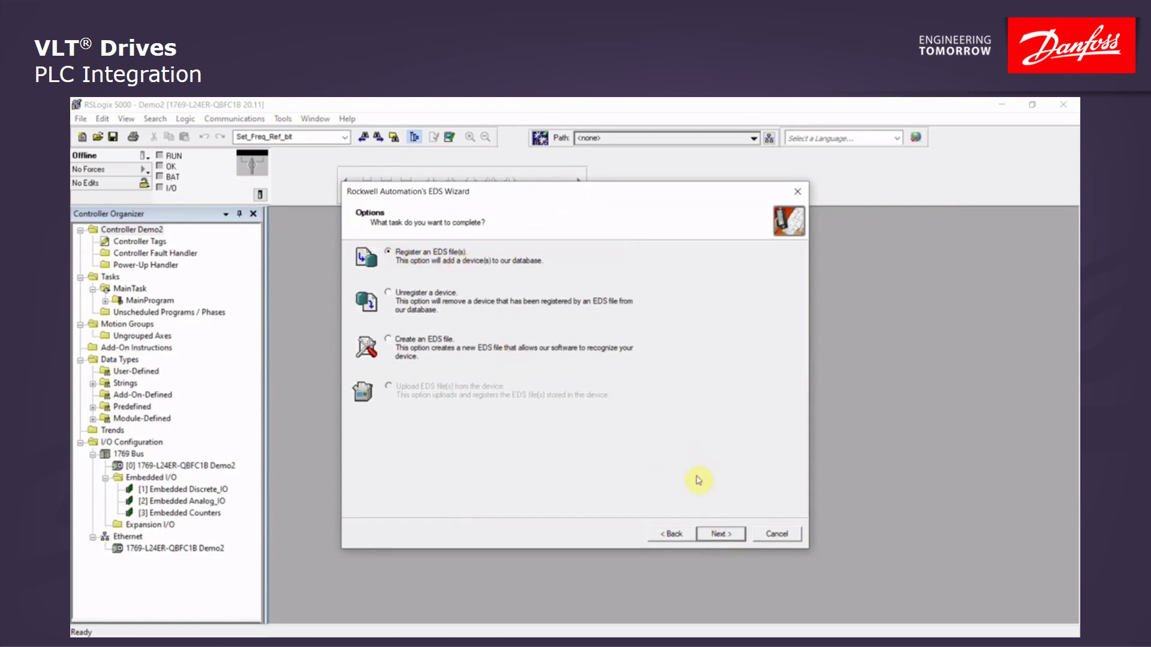
left_click(719, 534)
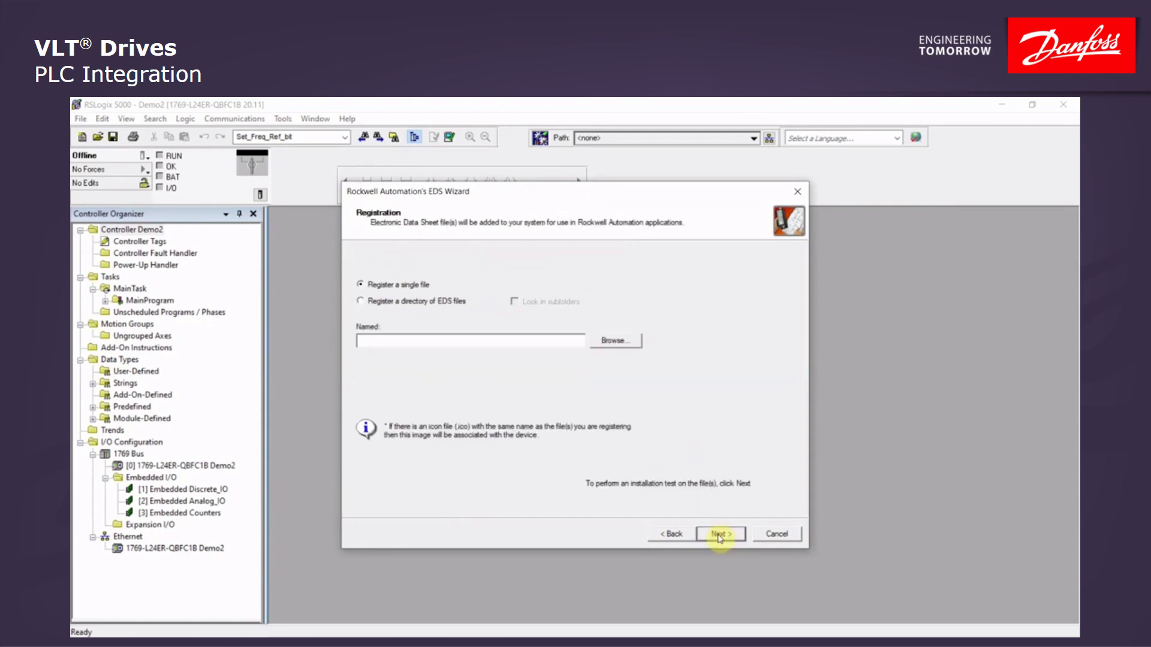
Step: Browse into the Danfoss FC302 folder and select FC302_EIP_16_13_v3_01.eds
left_click(613, 341)
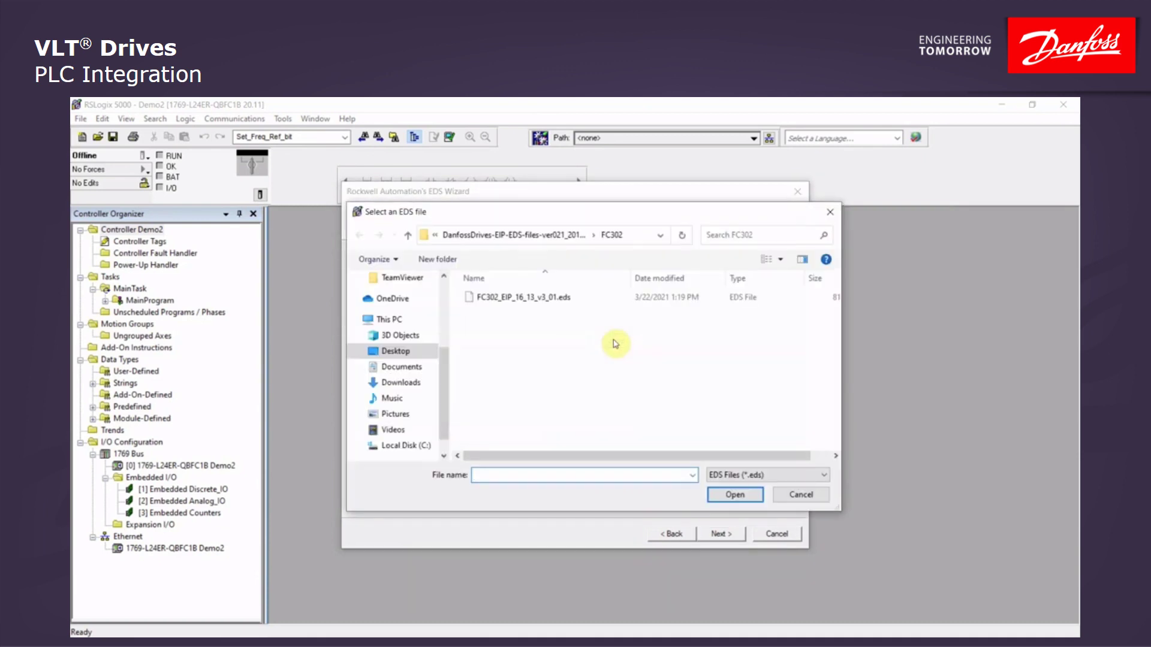
left_click(512, 236)
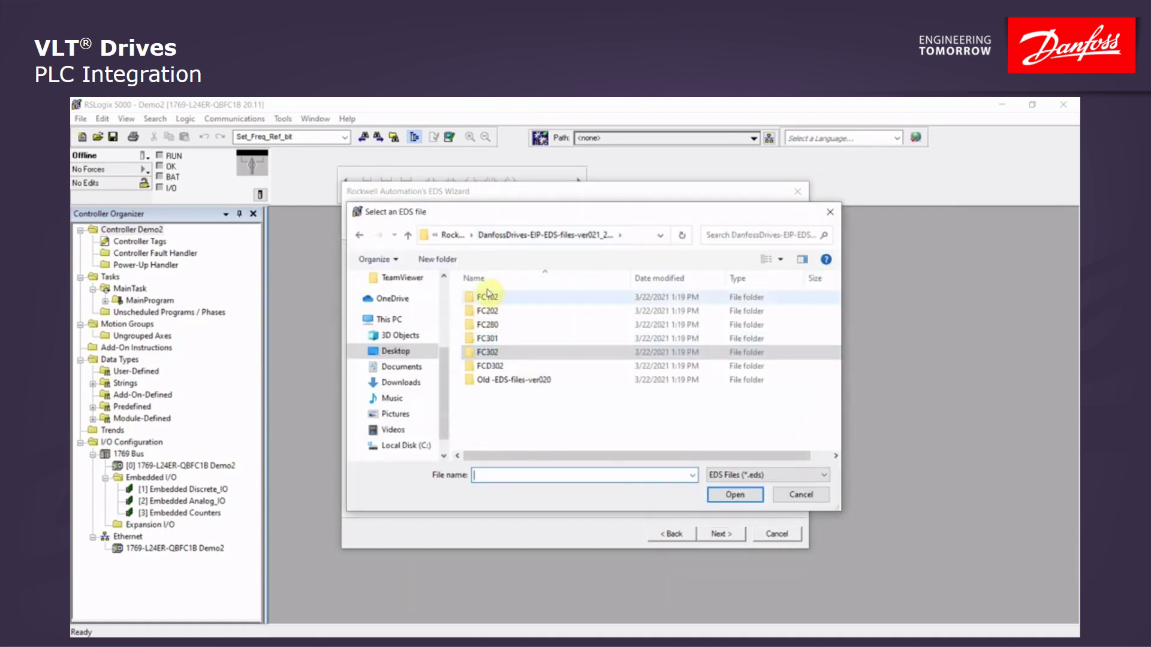
left_click(482, 354)
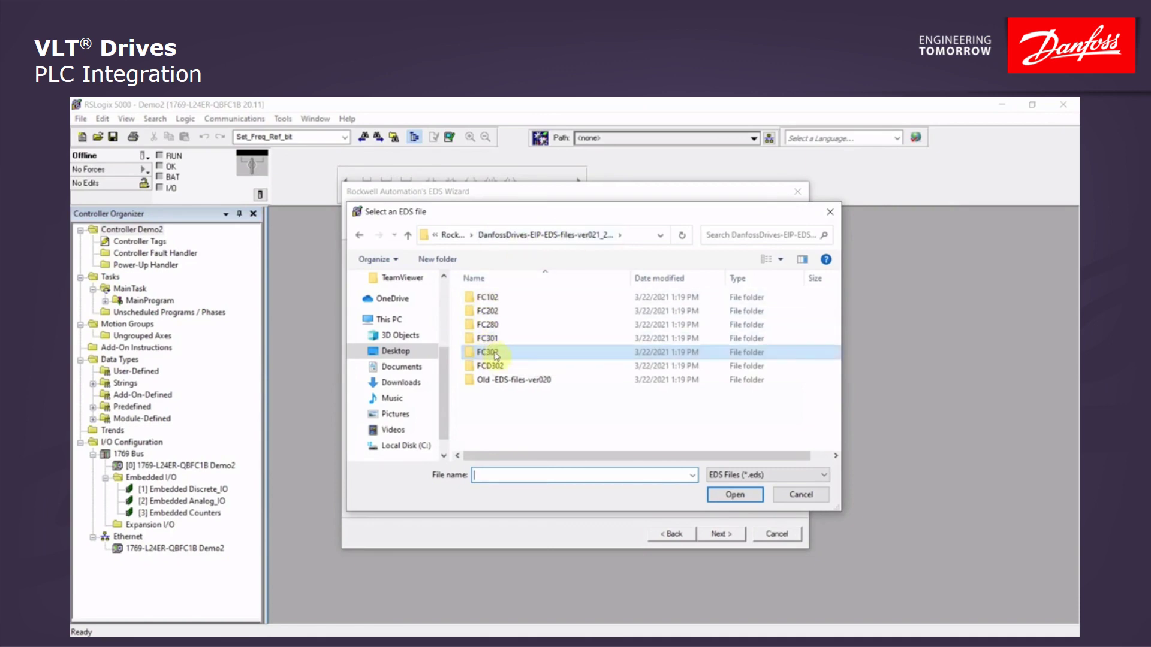
double_click(491, 353)
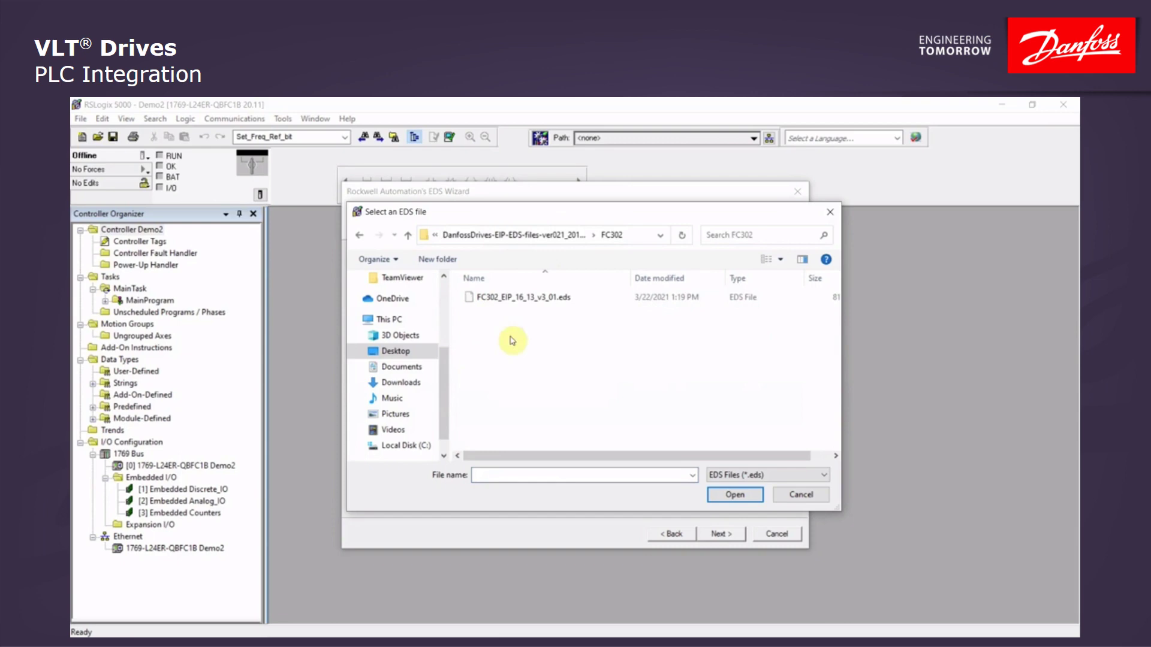
left_click(499, 297)
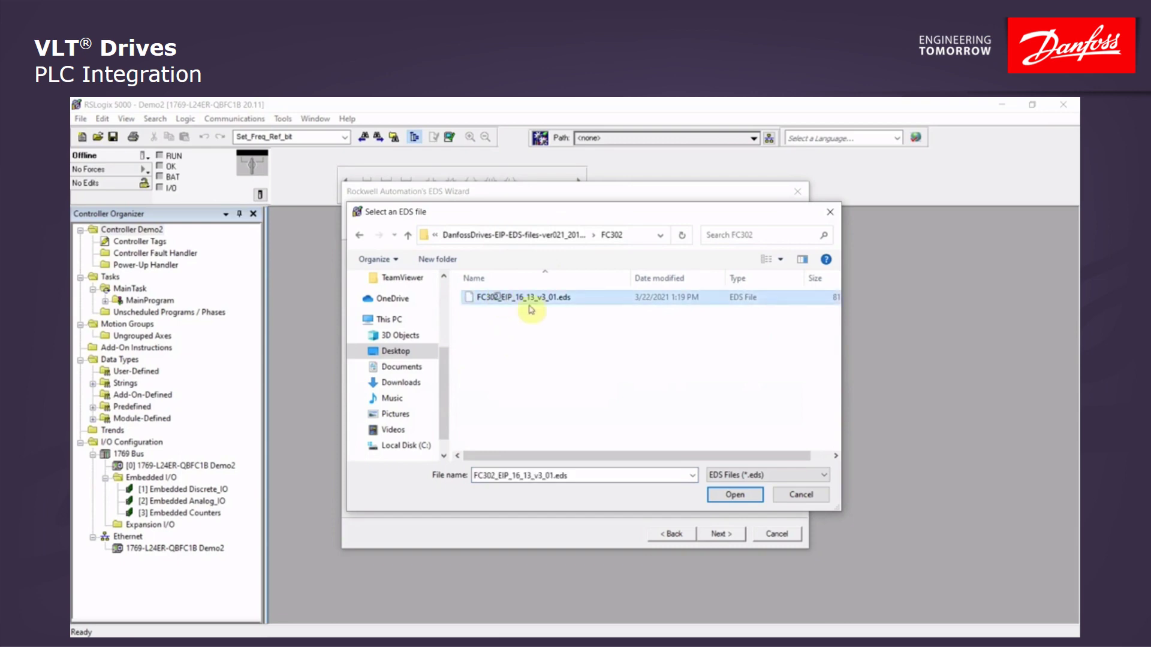
left_click(735, 496)
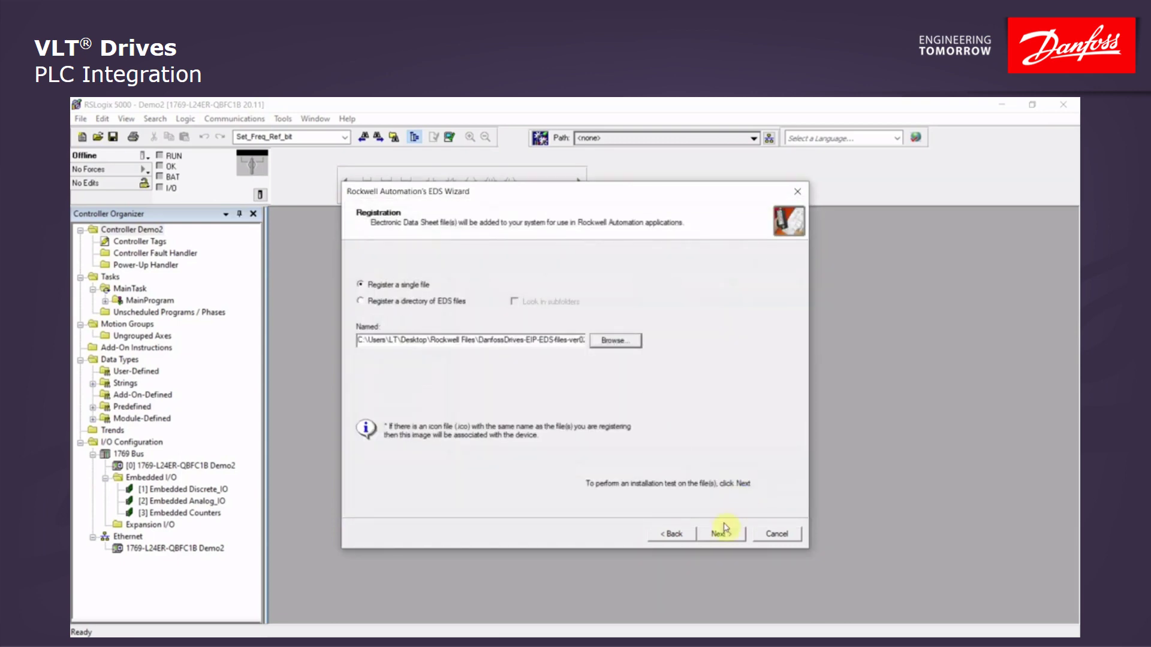
Step: Pass the EDS file test, keep the default FC-302 image, and finish the wizard
left_click(718, 534)
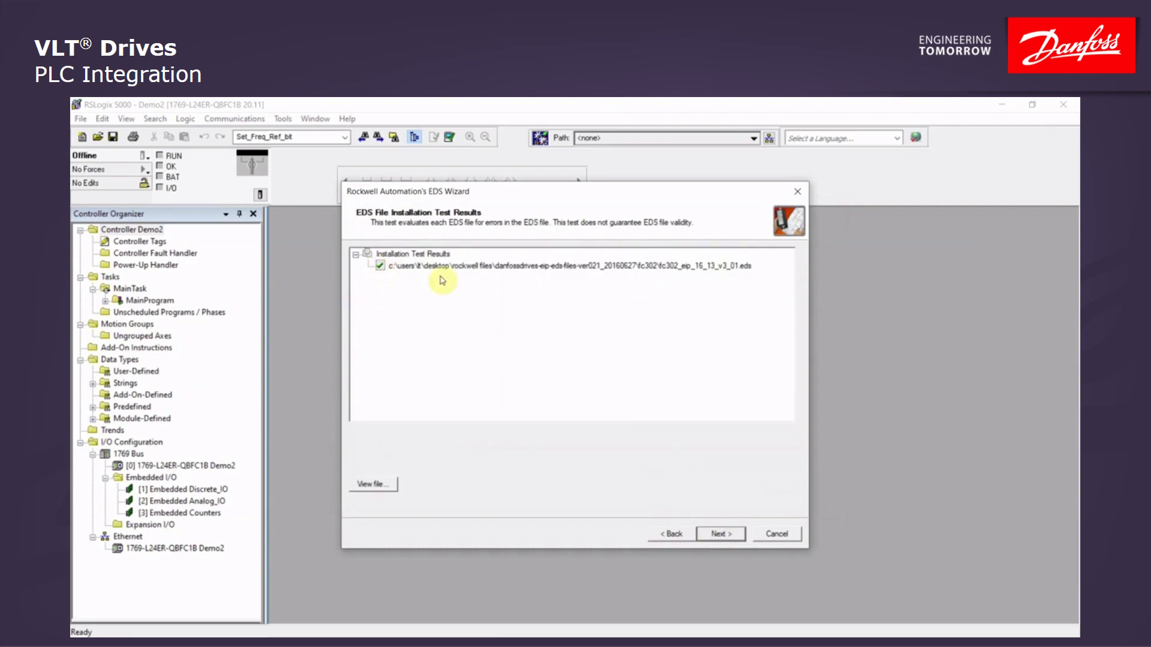
left_click(721, 536)
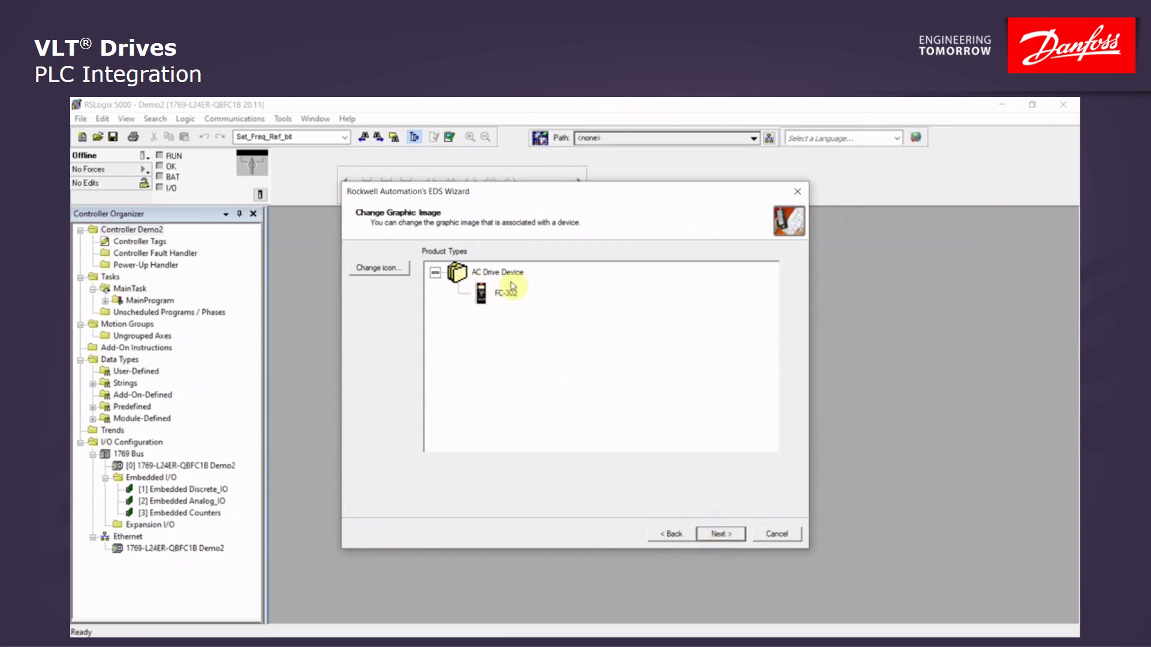
left_click(508, 293)
left_click(723, 535)
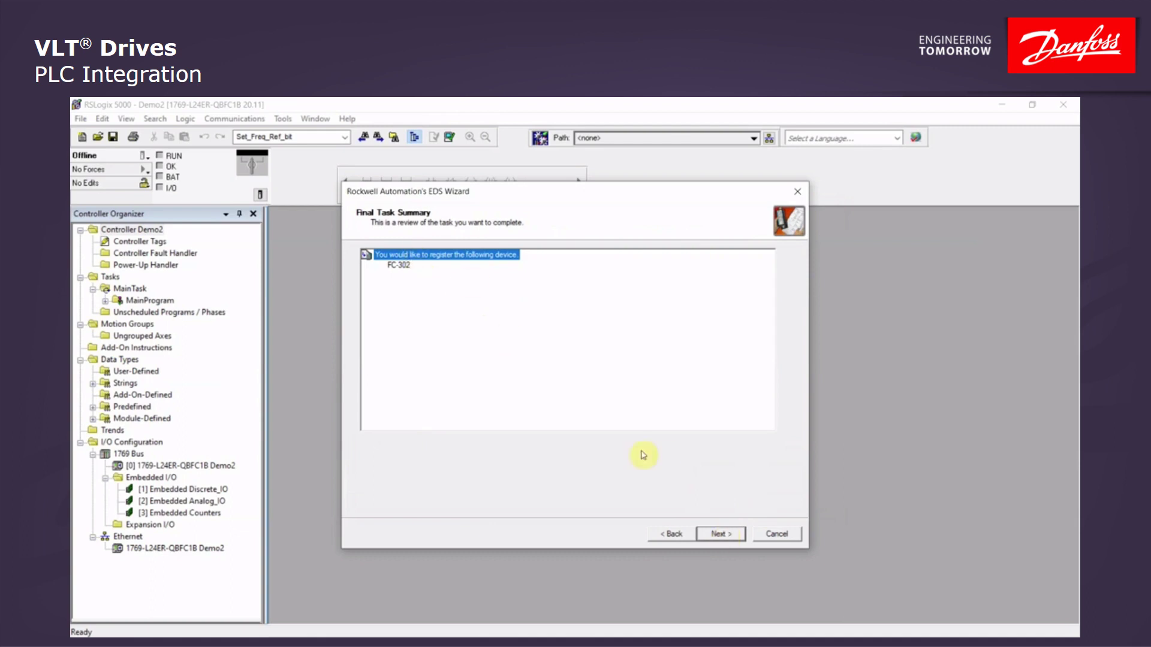
left_click(725, 536)
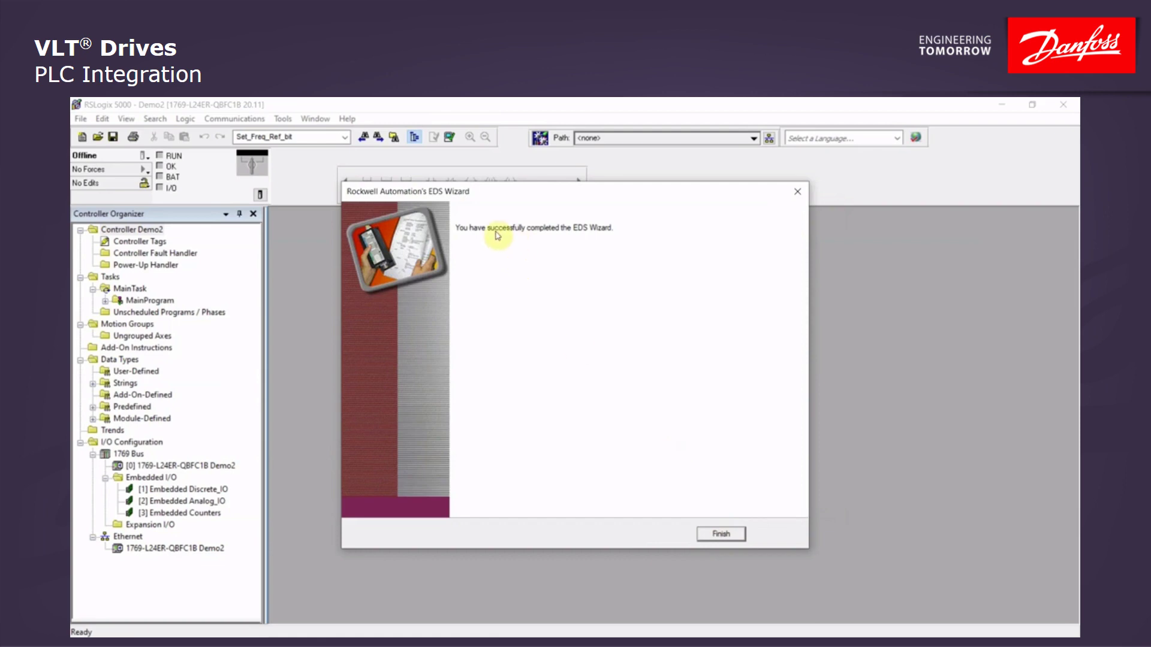
left_click(722, 533)
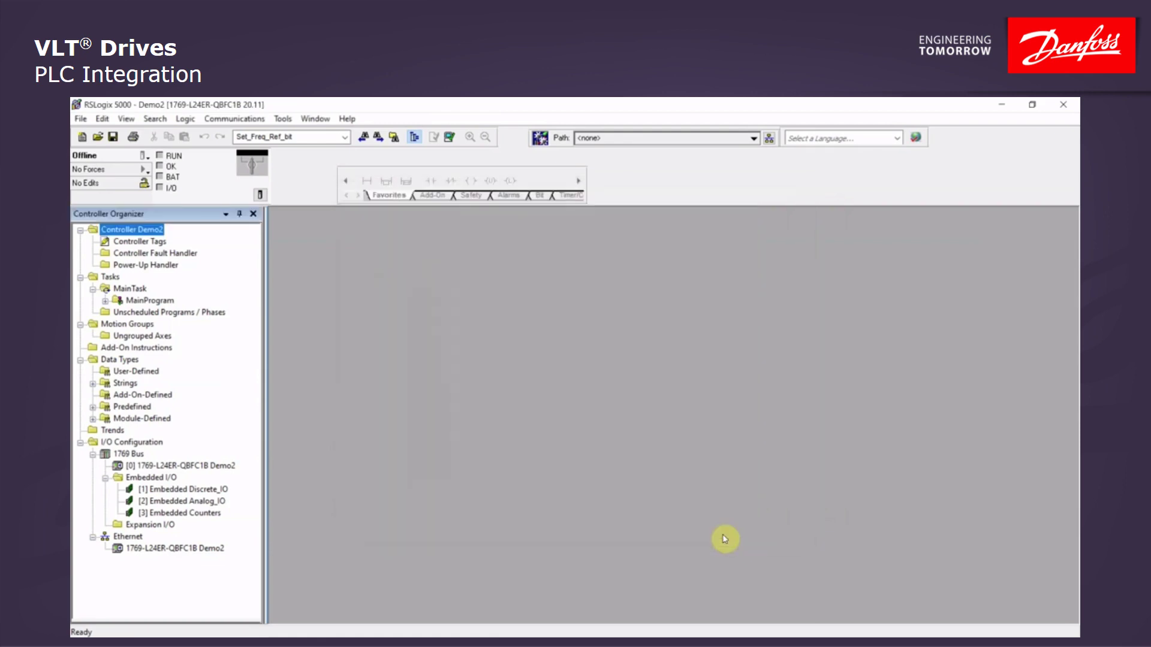
Step: Add a new Ethernet module, filtering vendors to Danfoss and creating the FC-302
right_click(120, 538)
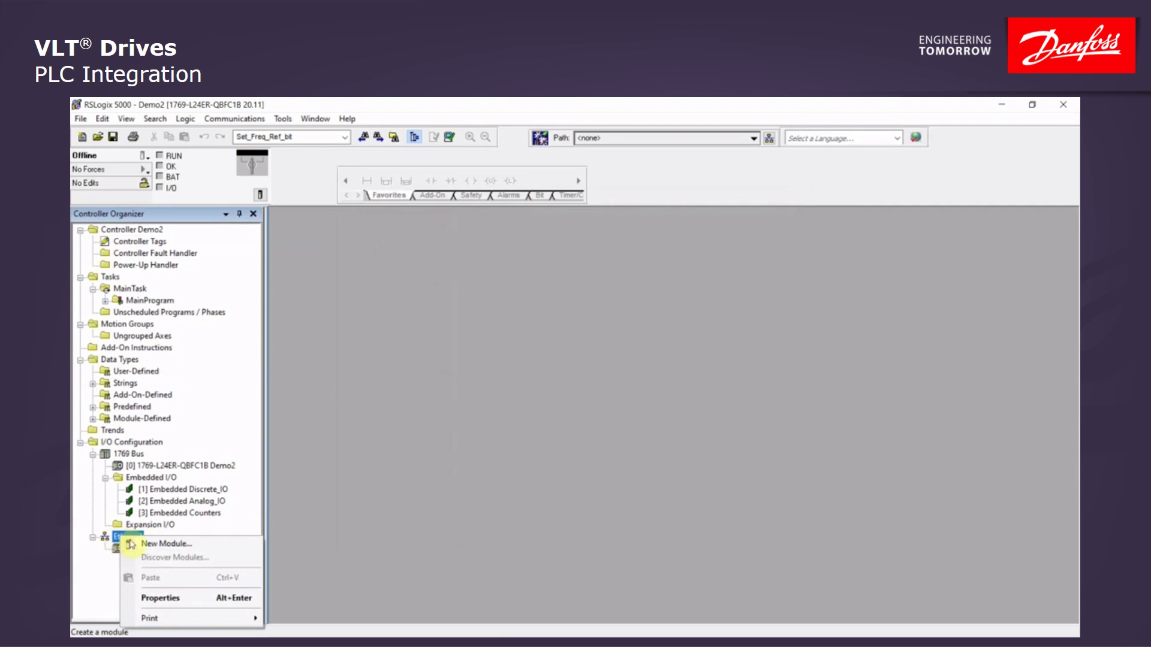
left_click(149, 545)
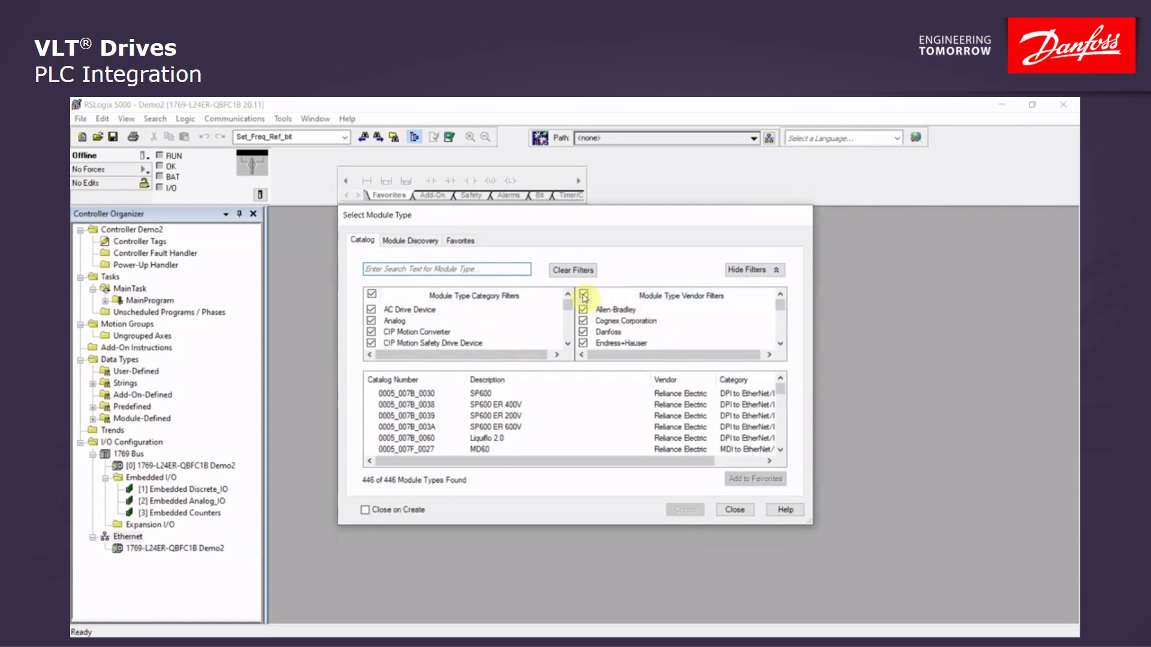
left_click(583, 294)
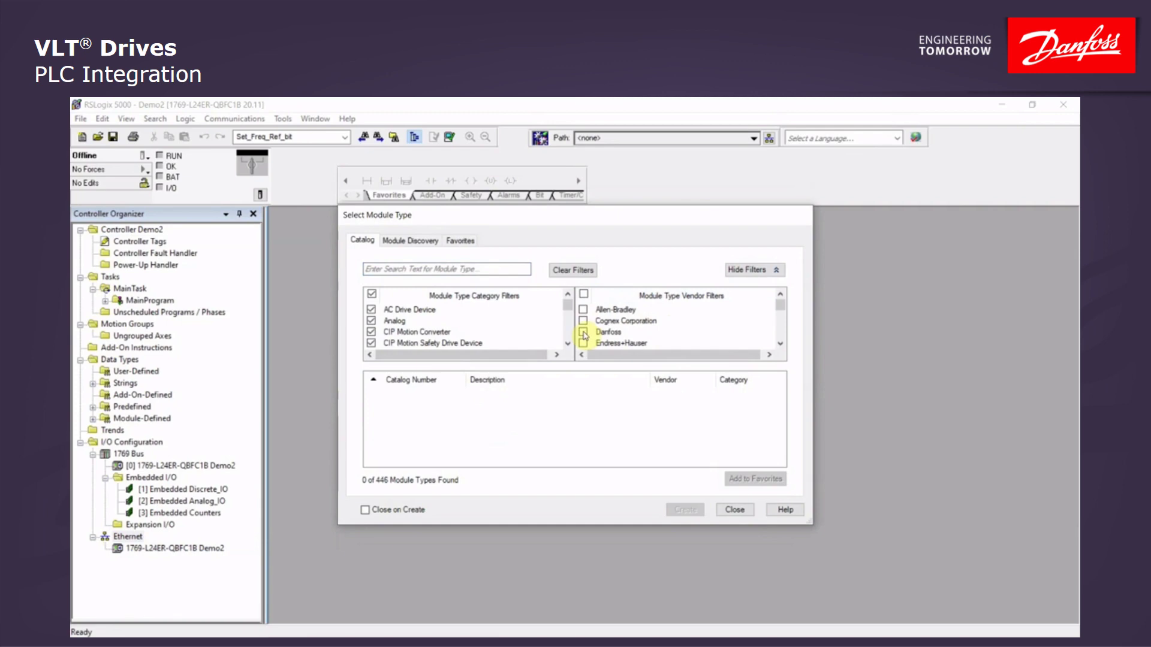
left_click(582, 332)
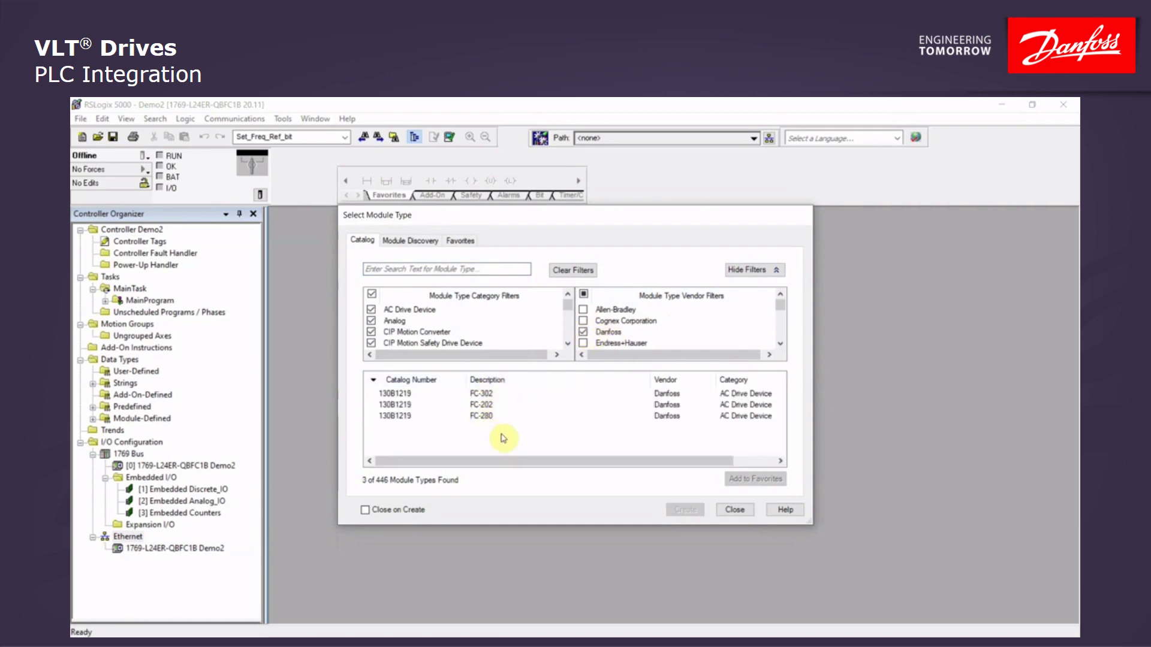
left_click(481, 395)
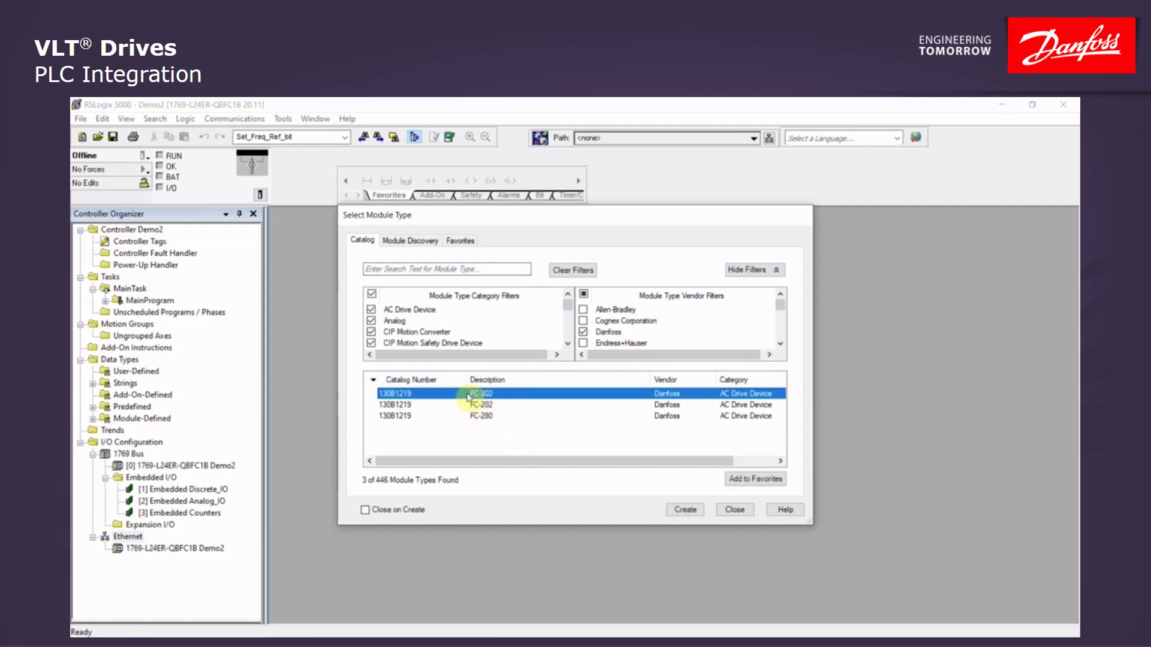
left_click(688, 513)
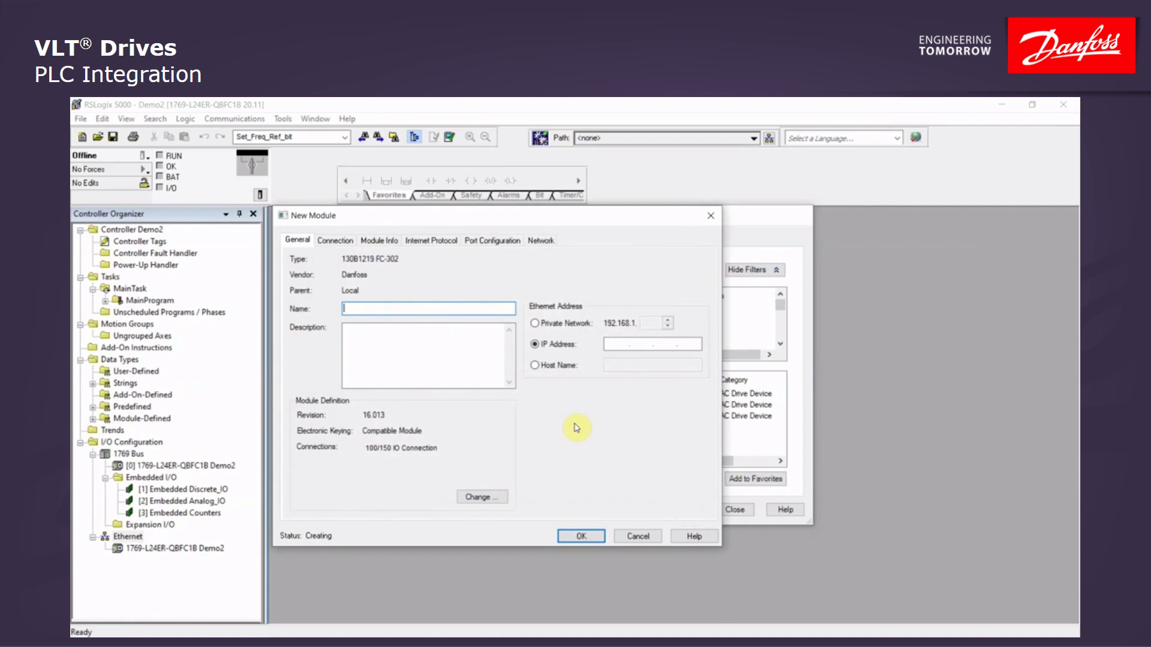
Step: Enter Drive1 as the name and set the private network address to 192.168.1.10
type("Drive")
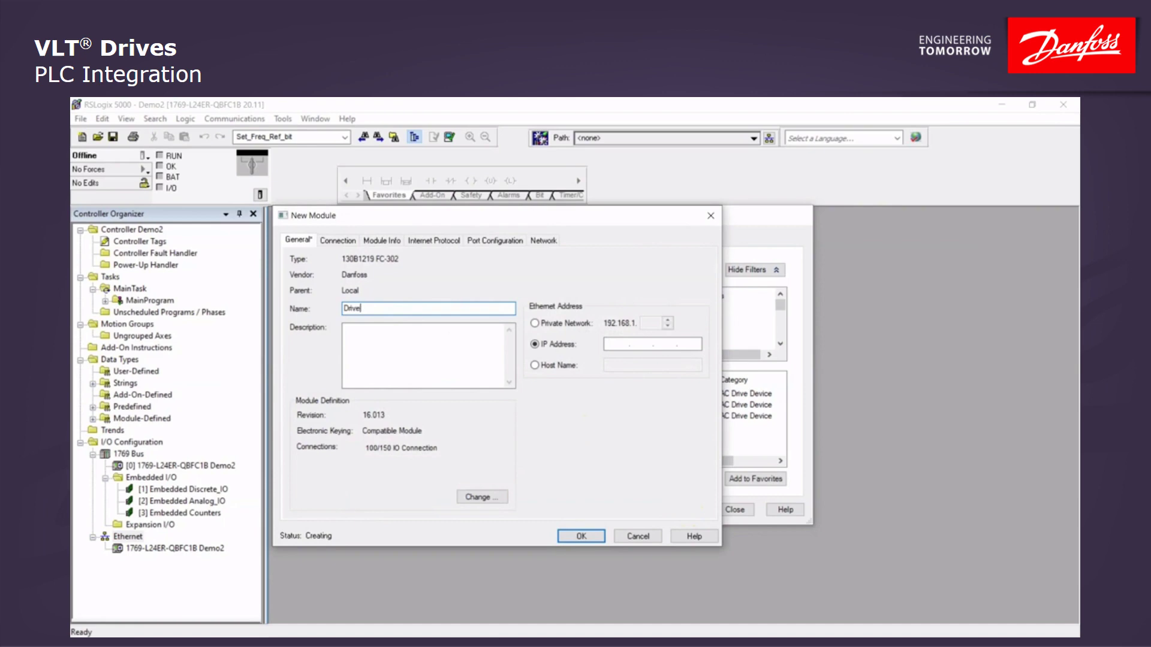
type("1")
left_click(534, 323)
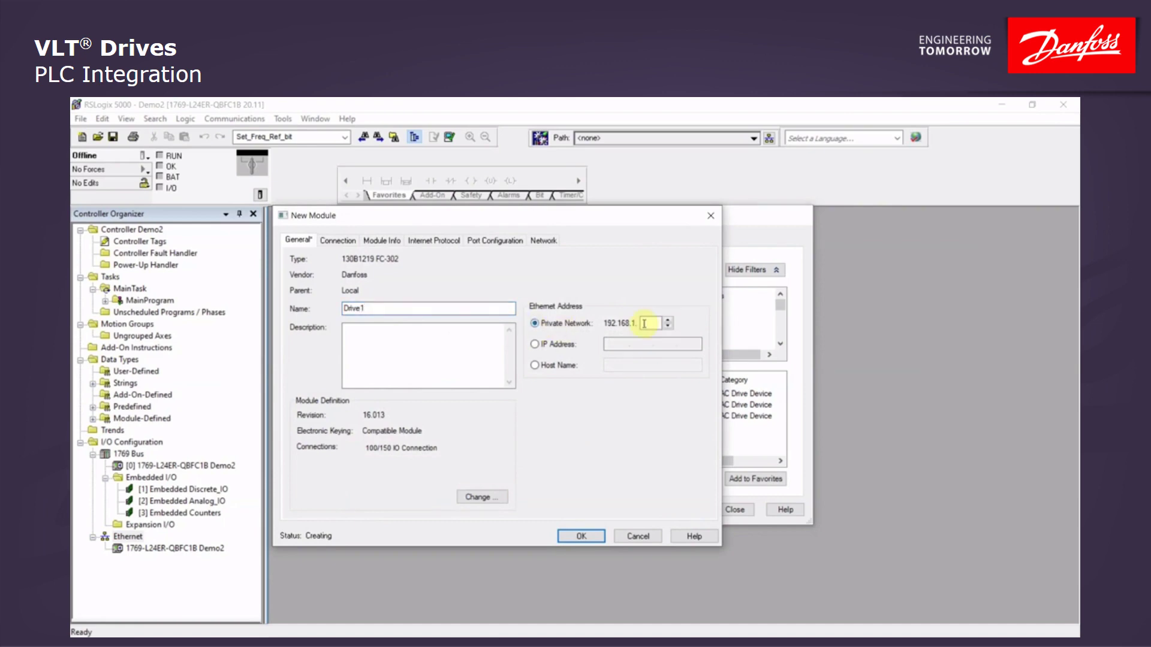
left_click(649, 322)
type("10")
Step: Set the module definition to 103/153 IO Connection, INT size, and Disable Keying, then confirm
left_click(481, 500)
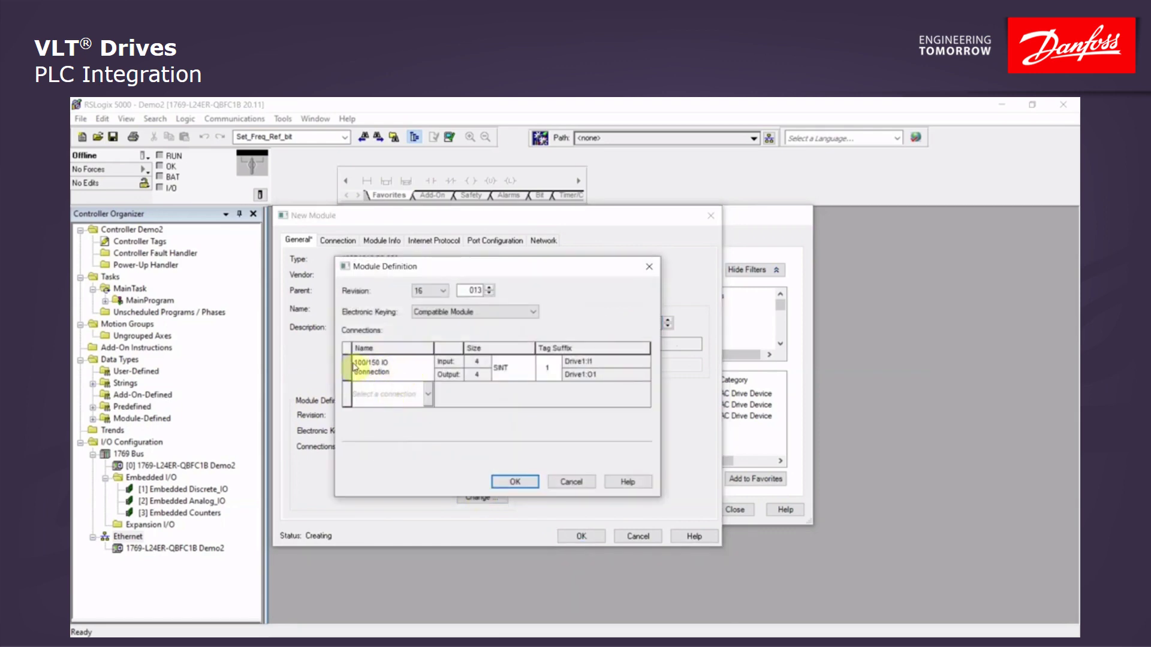
left_click(429, 367)
left_click(428, 368)
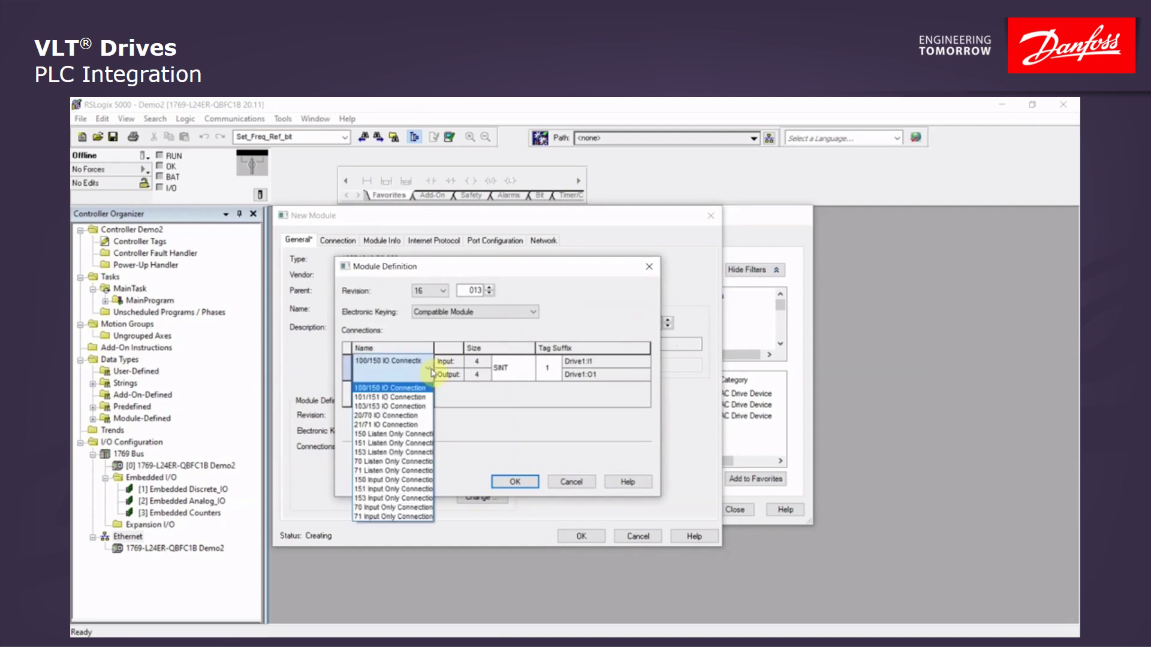
left_click(379, 410)
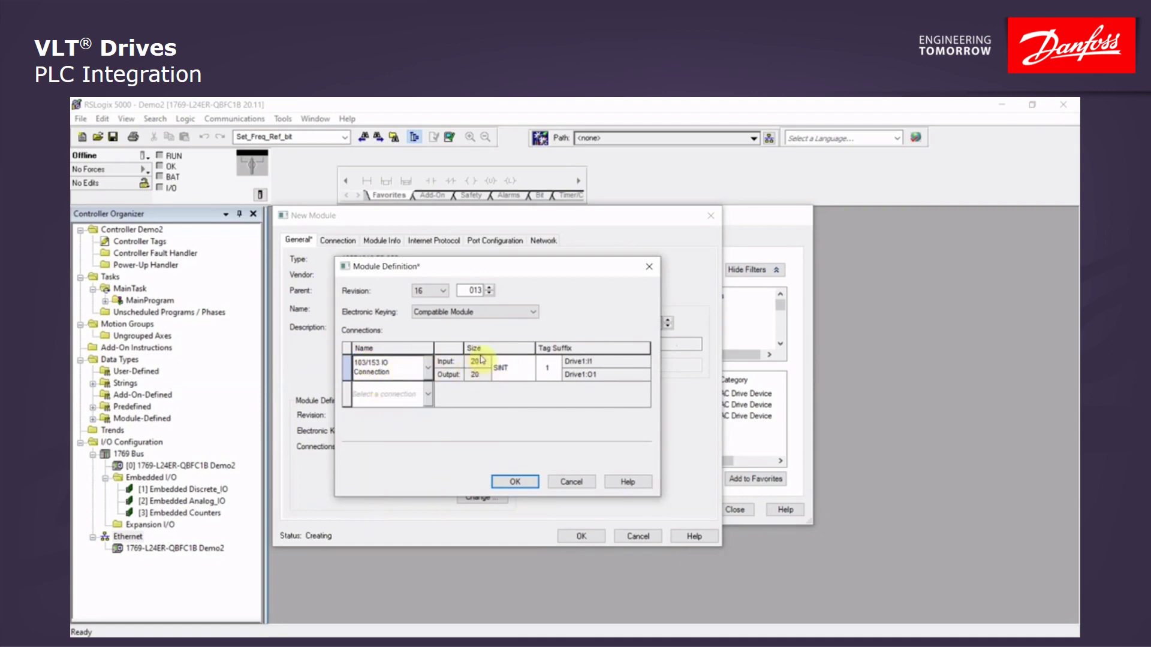
left_click(526, 369)
left_click(528, 371)
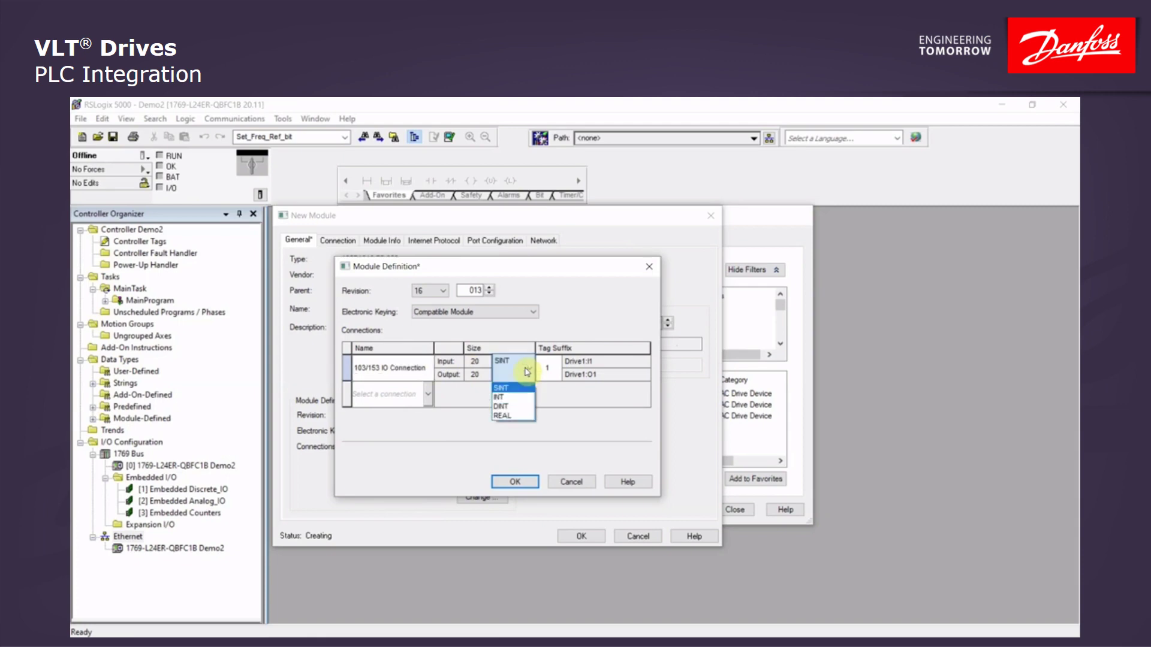
left_click(501, 398)
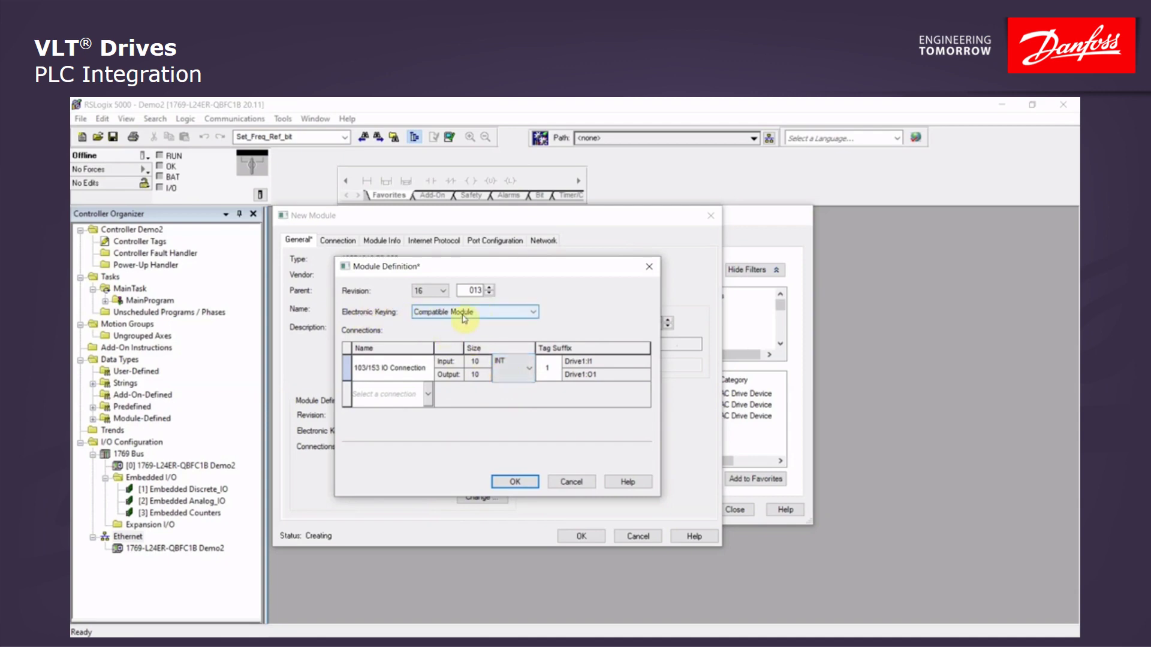
left_click(493, 317)
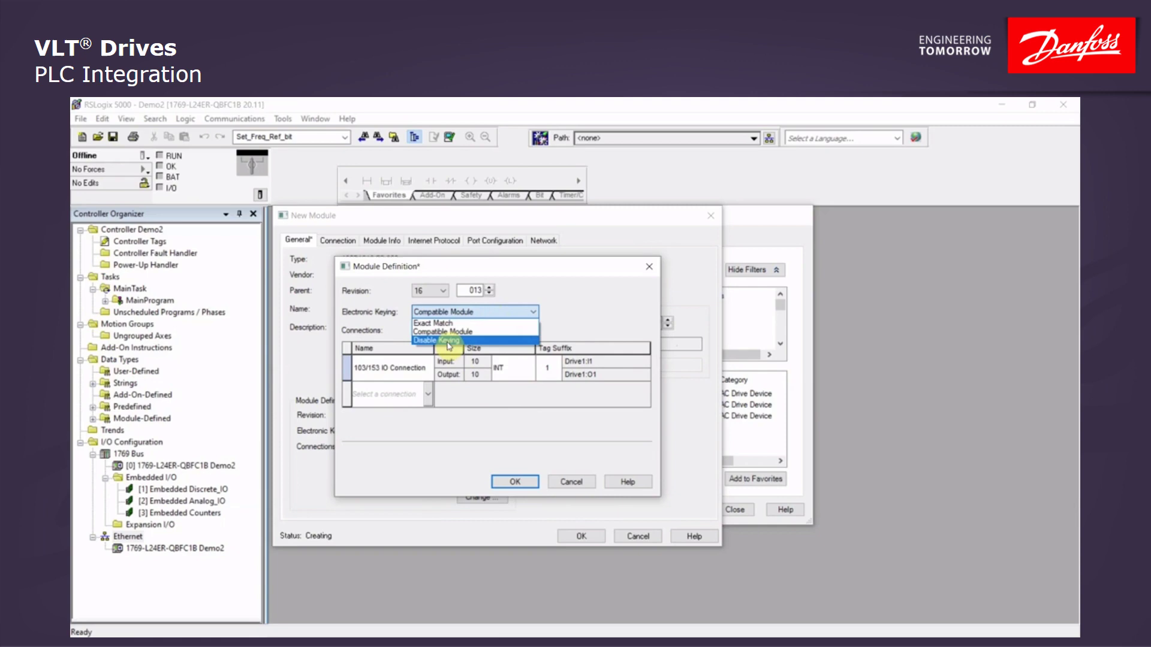
left_click(449, 340)
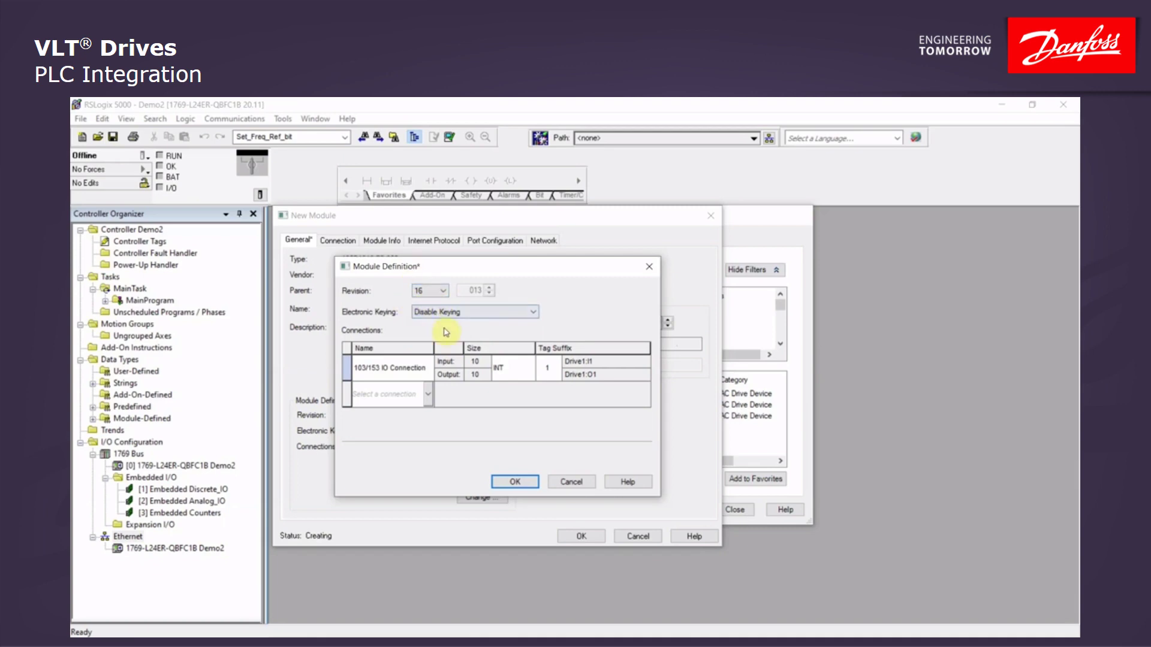
left_click(519, 483)
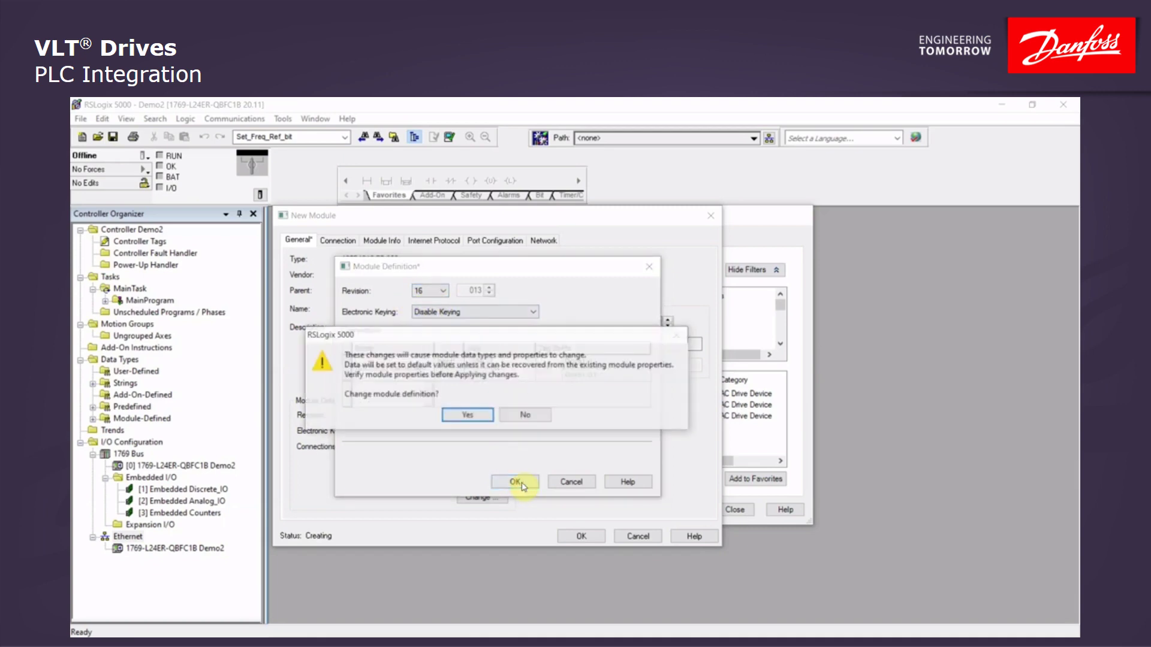
left_click(469, 416)
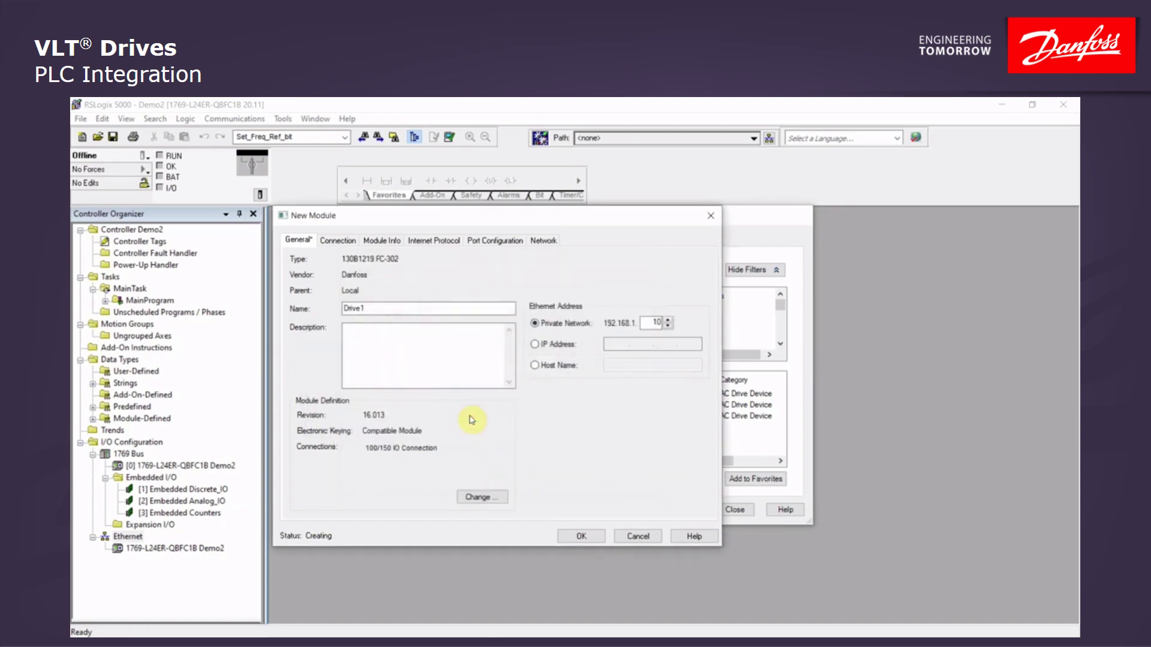
Step: Confirm the Drive1 module and close the module type catalogue
left_click(582, 536)
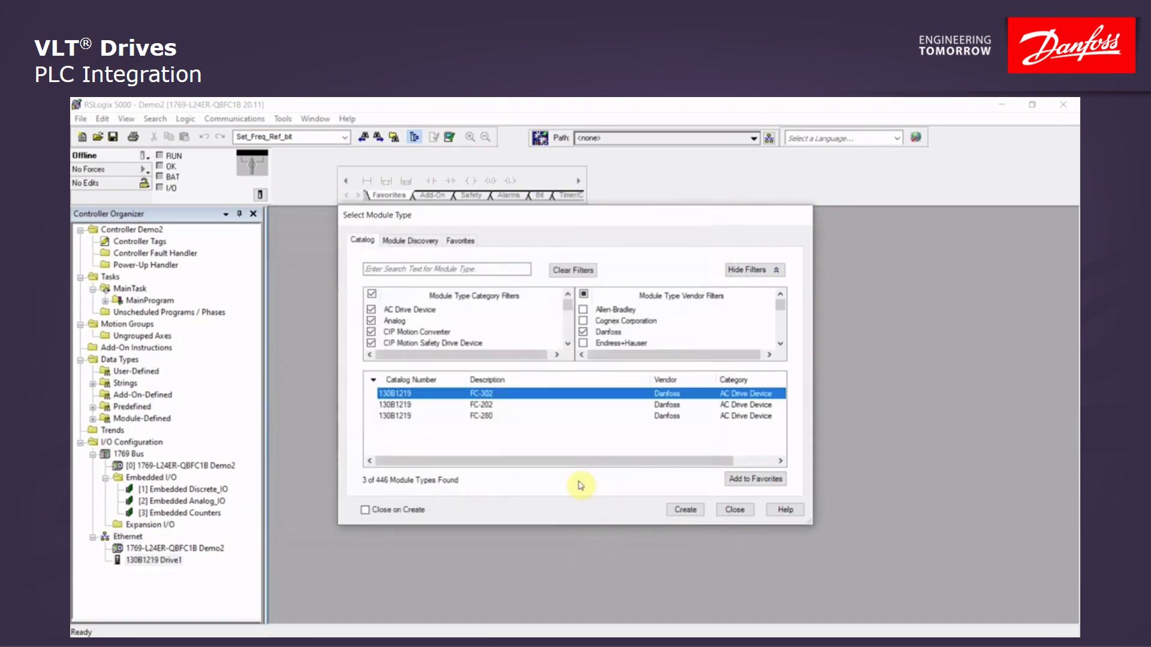
left_click(472, 394)
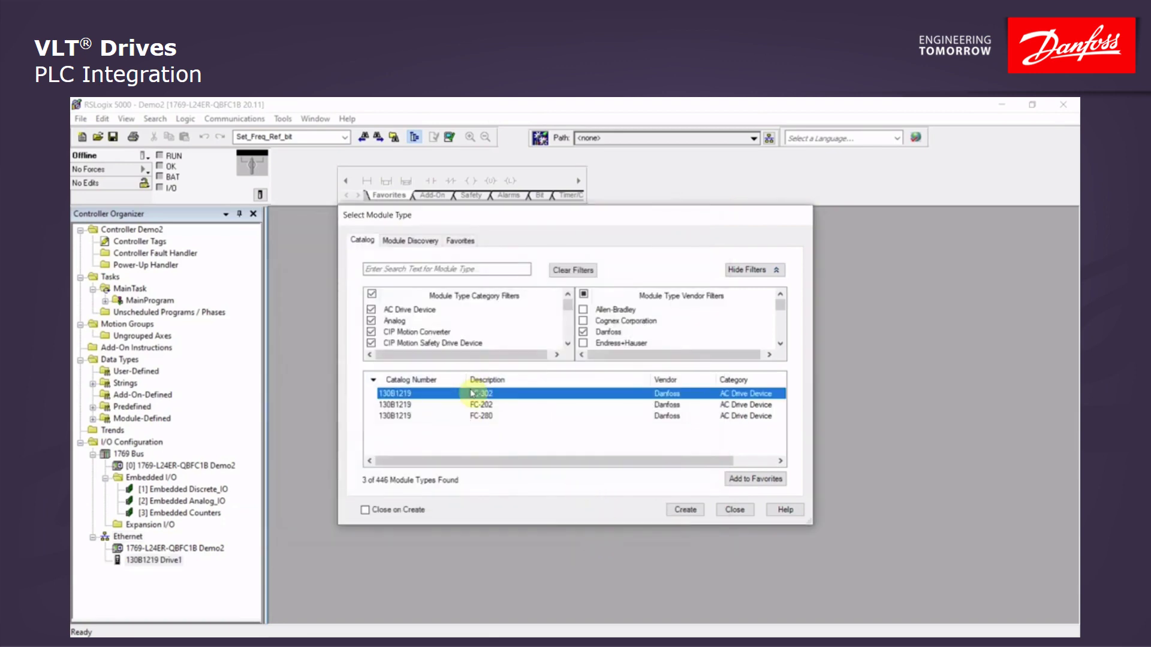
left_click(739, 510)
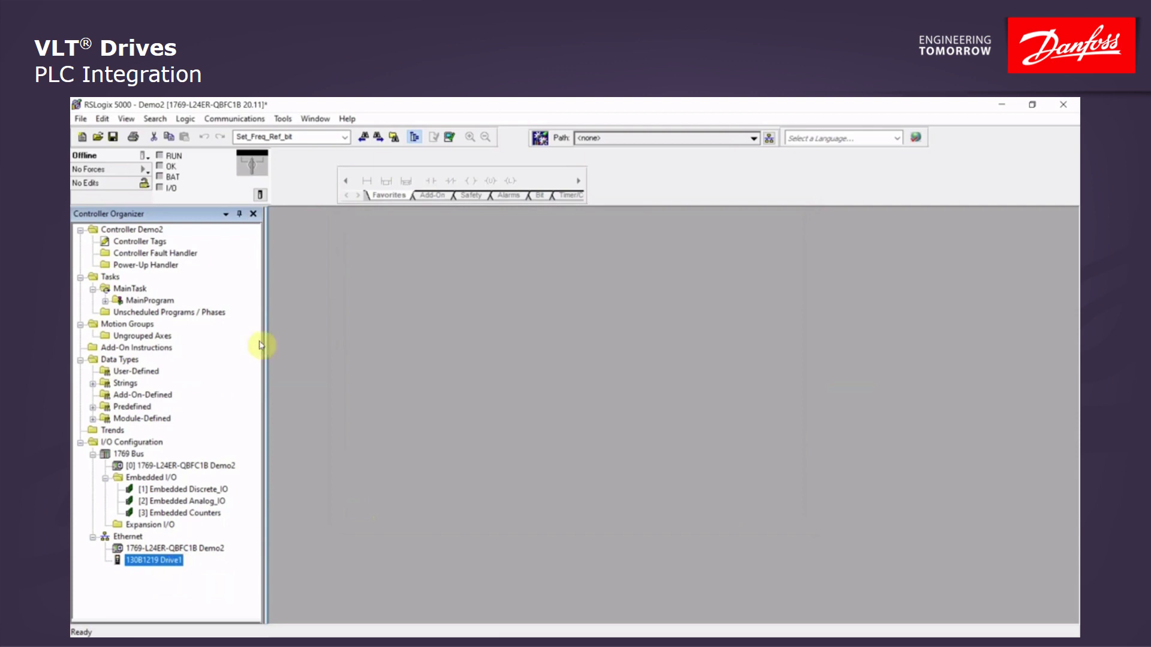
Step: Open Controller Tags and expand the Drive1:I1 and Drive1:O1 Data arrays
double_click(131, 244)
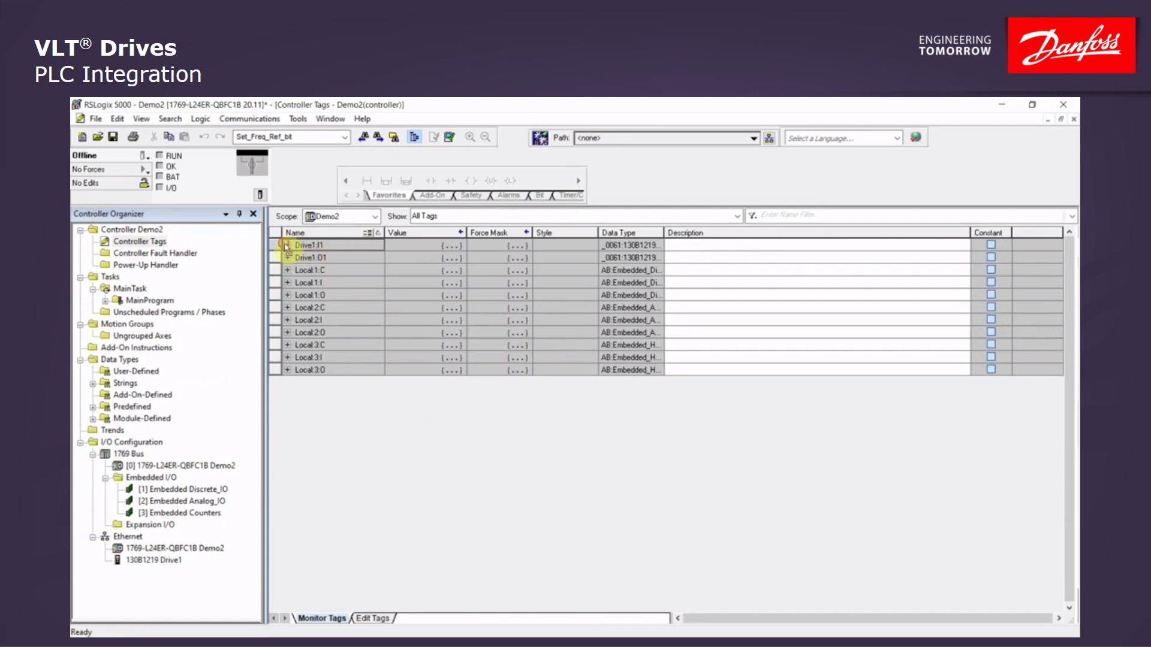
left_click(287, 246)
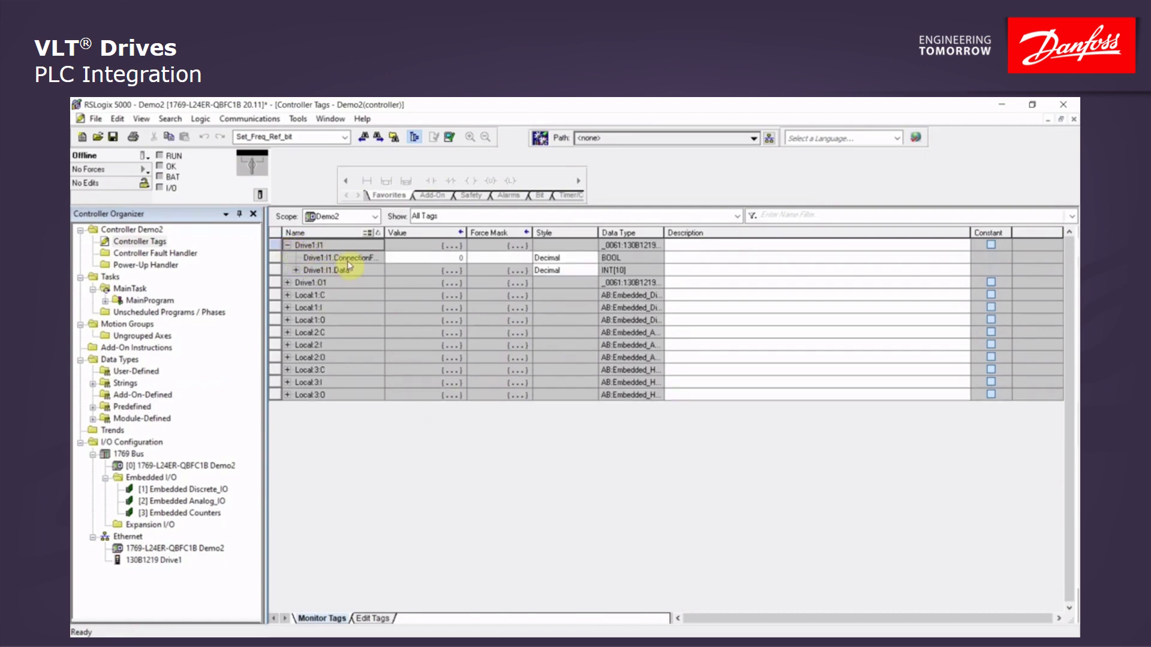
left_click(295, 271)
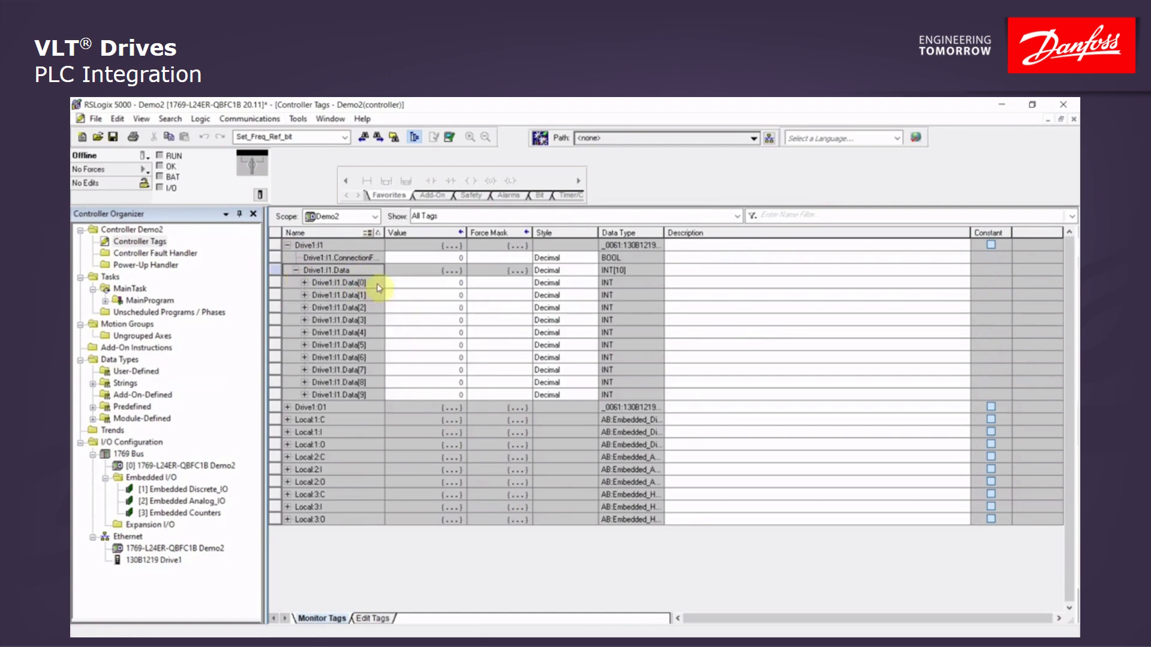
left_click(288, 407)
left_click(295, 419)
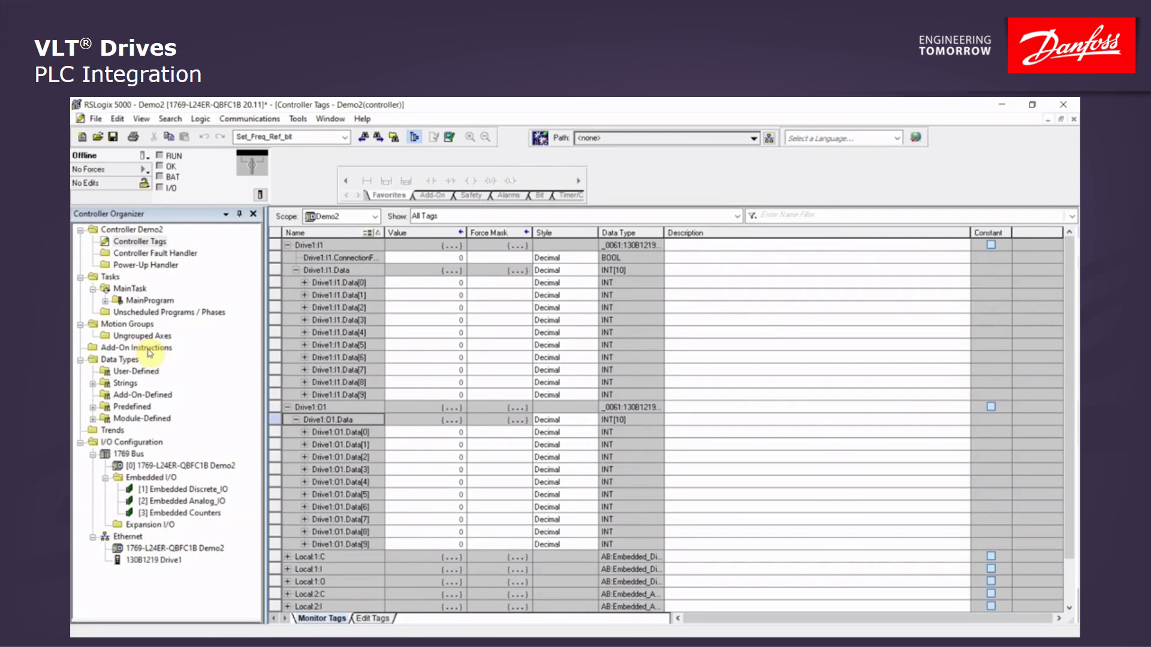
Step: Import VLT_EIP_FC_BASIC.L5X as an add-on instruction, accepting the default import configuration
right_click(136, 349)
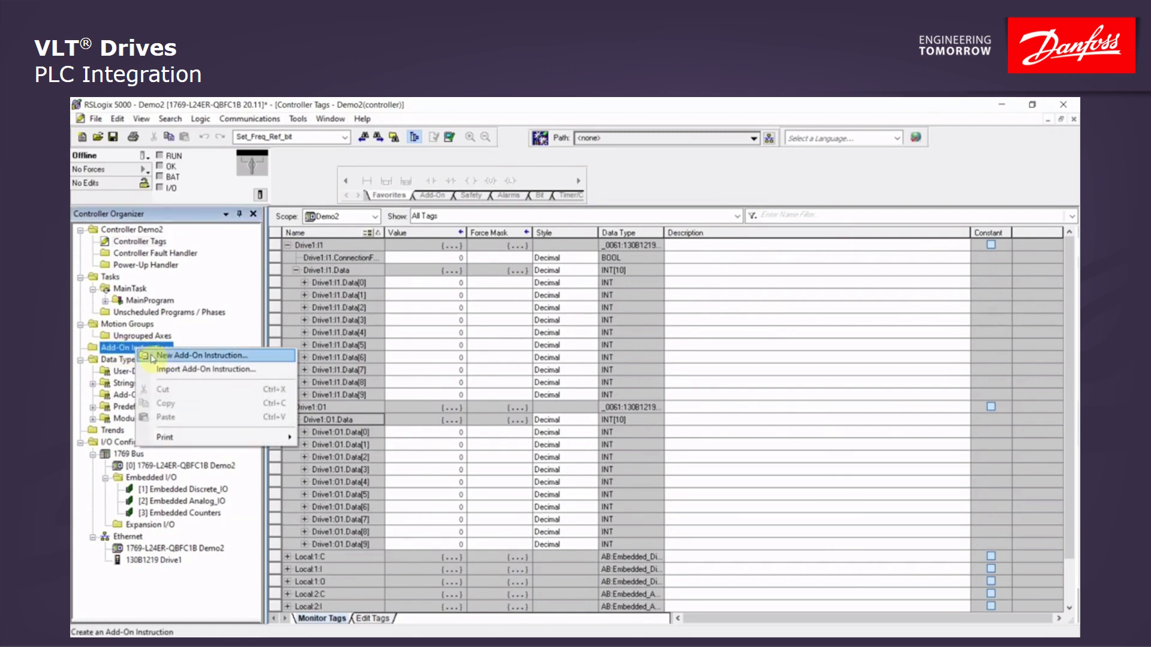
left_click(195, 371)
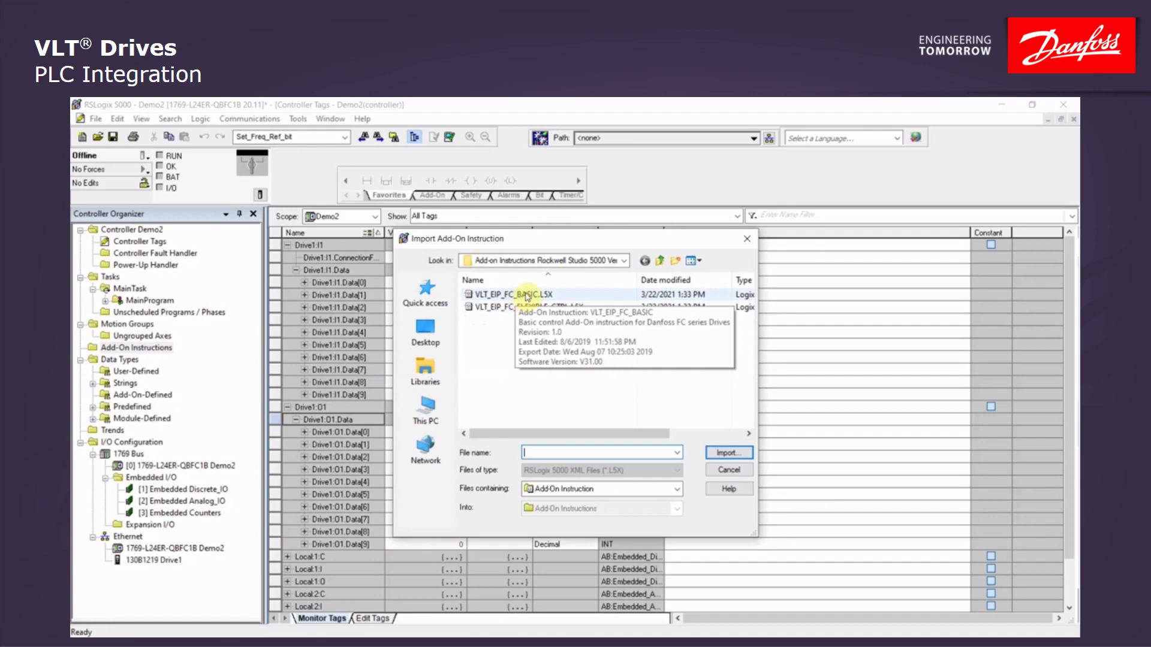
left_click(526, 296)
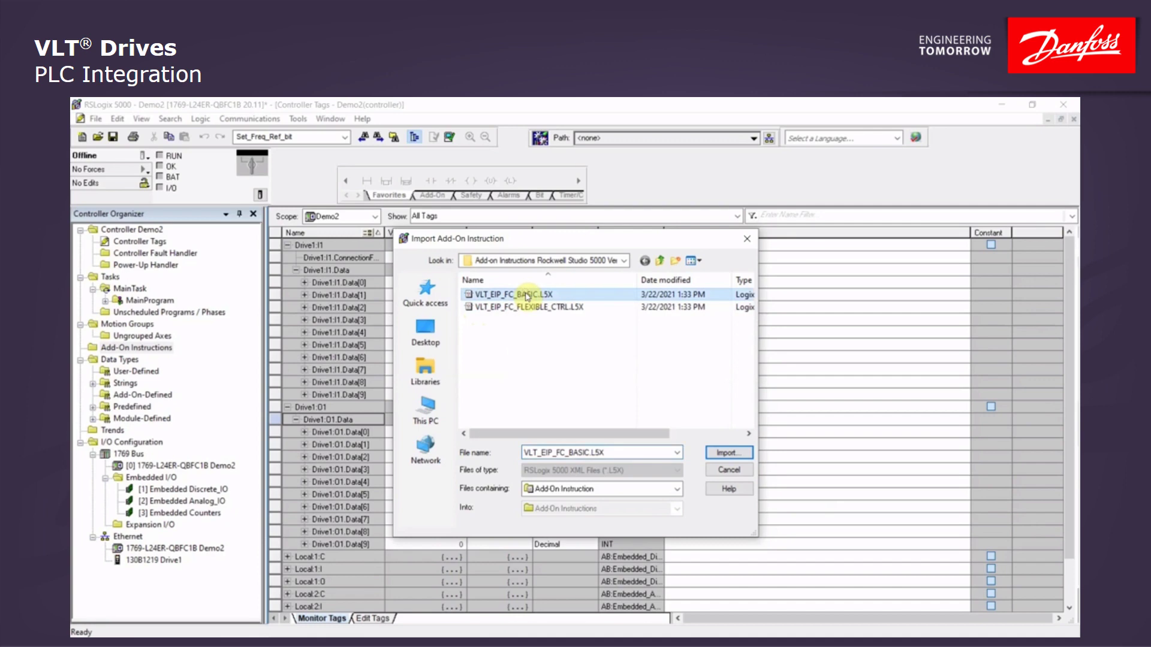
left_click(725, 453)
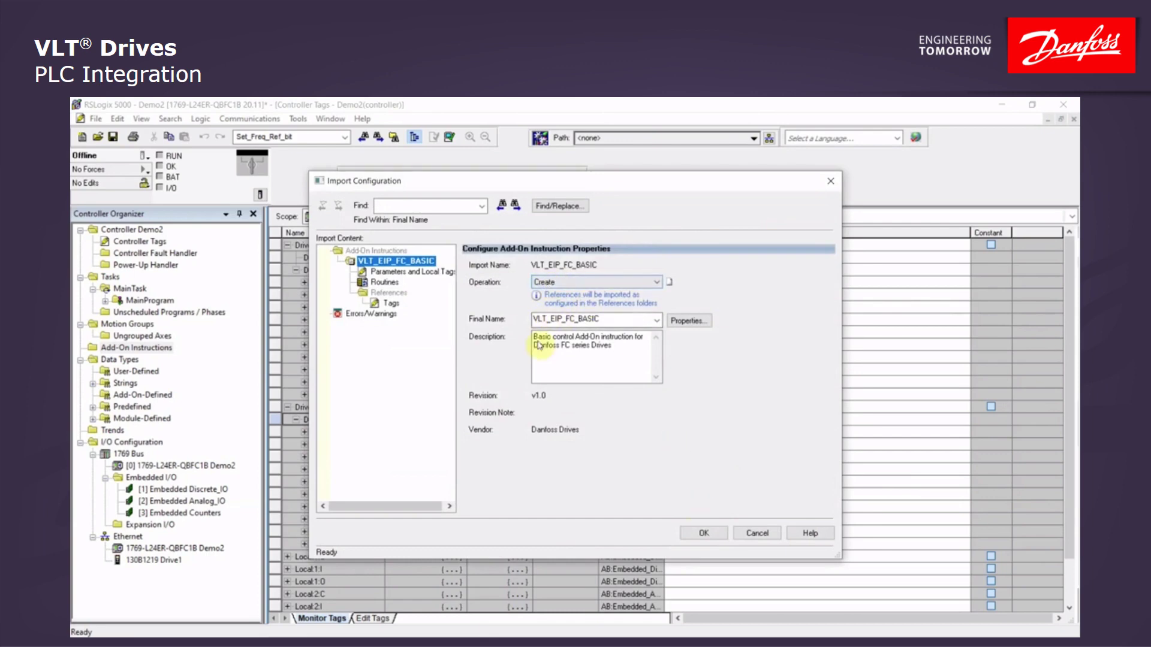
left_click(708, 534)
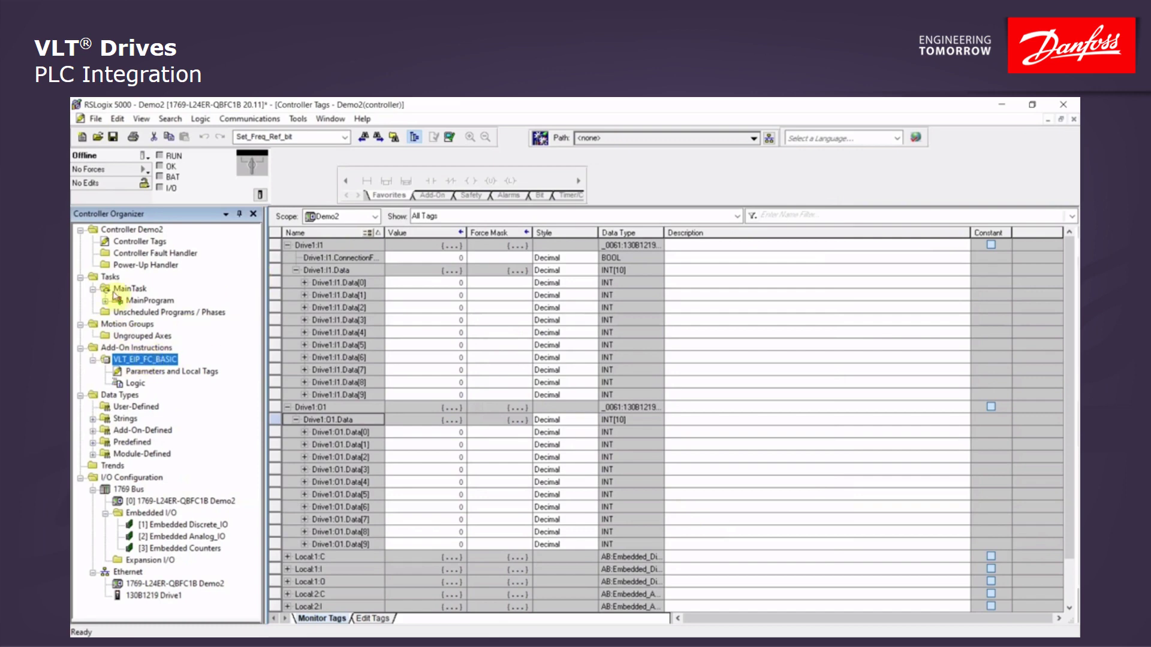
Step: Open MainRoutine and drag the VLT_EIP_FC_BASIC instruction onto rung 0
left_click(106, 301)
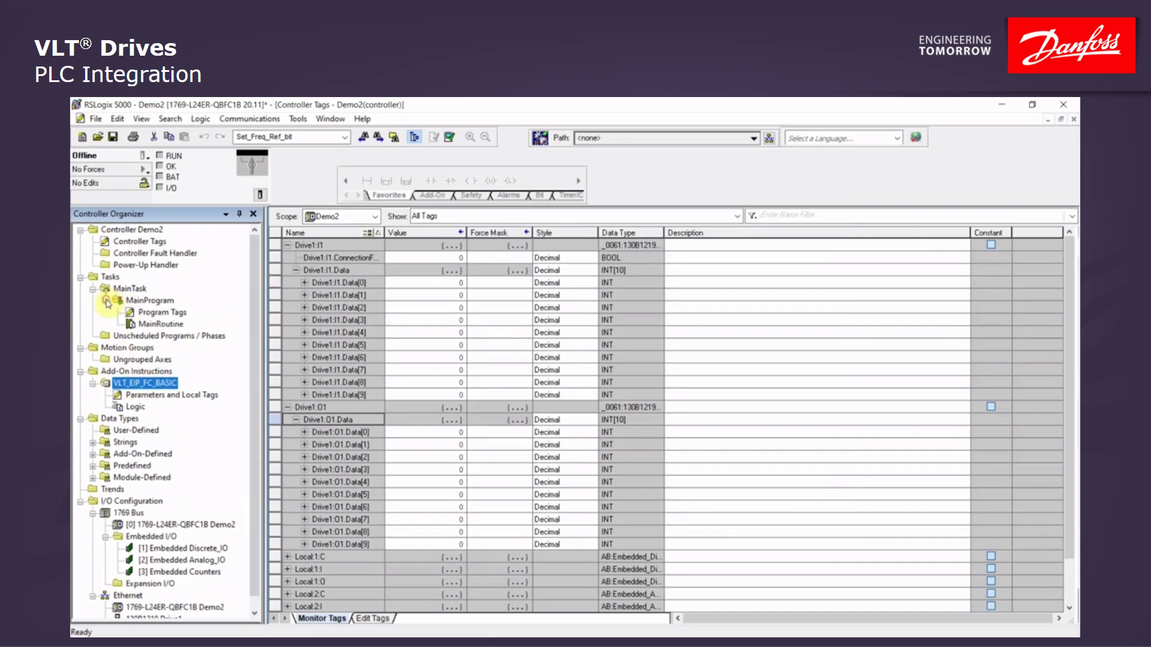
double_click(154, 325)
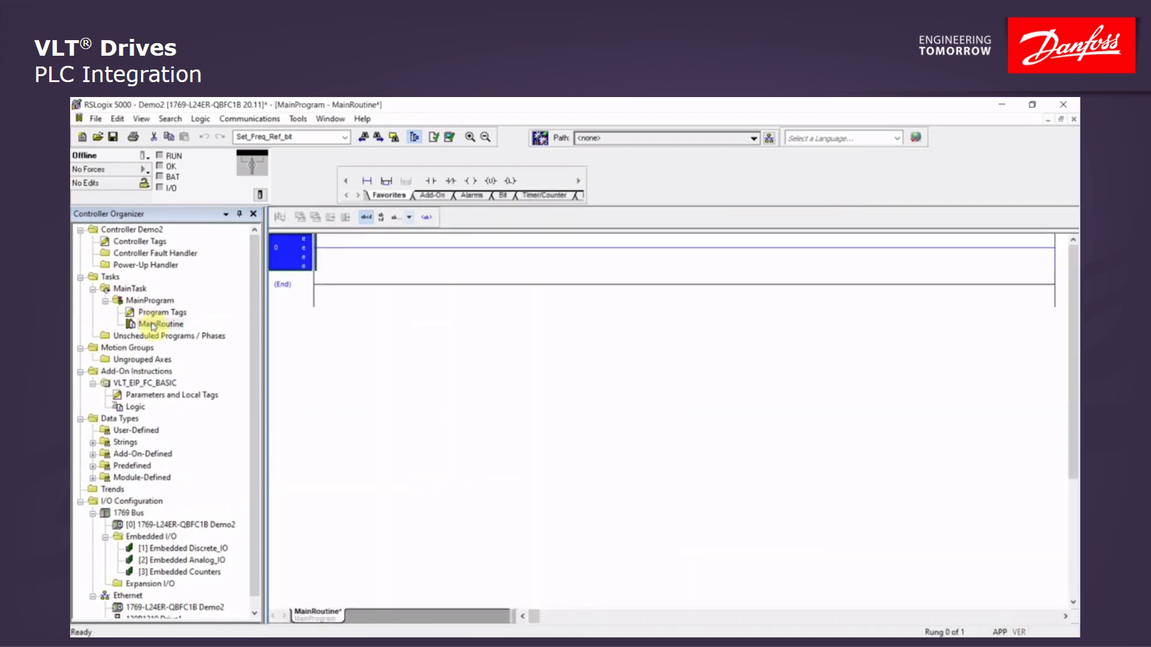
left_click(121, 384)
left_click_drag(121, 385, 355, 249)
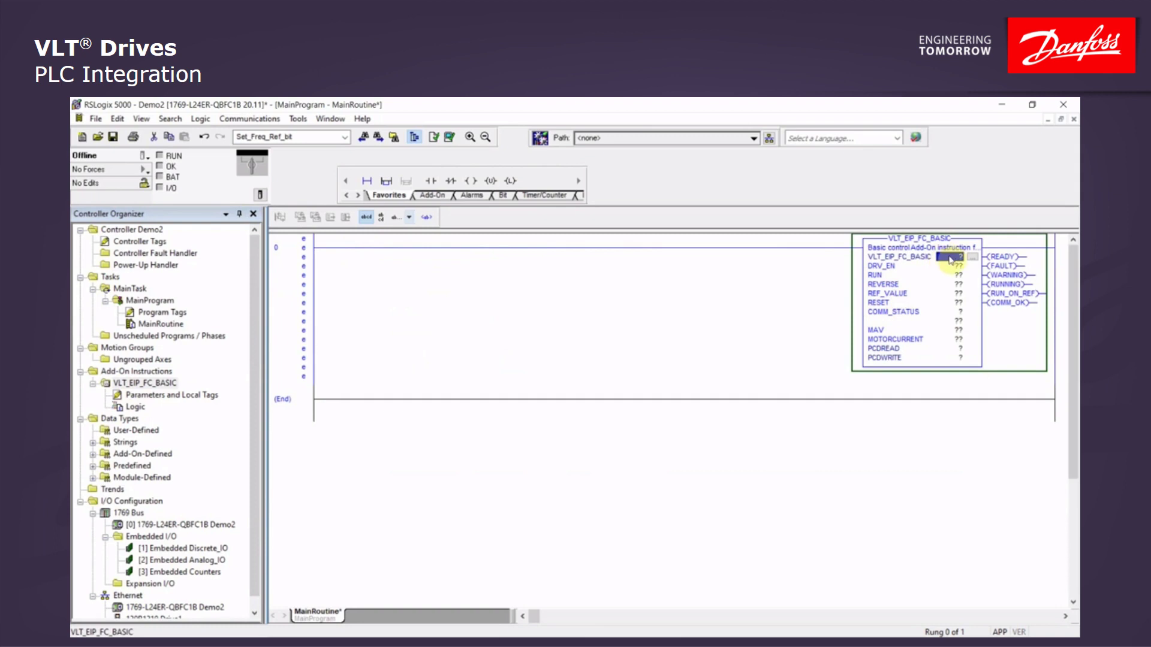
Step: Create a new tag named Conveyor_drive for the block's instance operand
right_click(952, 259)
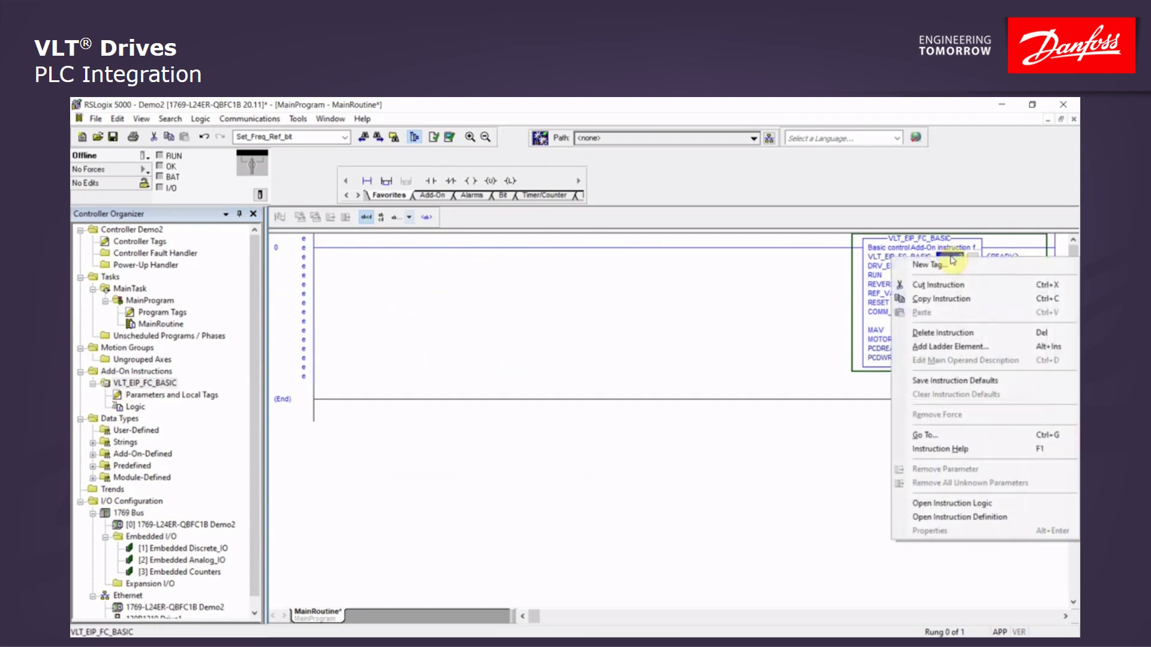
left_click(929, 266)
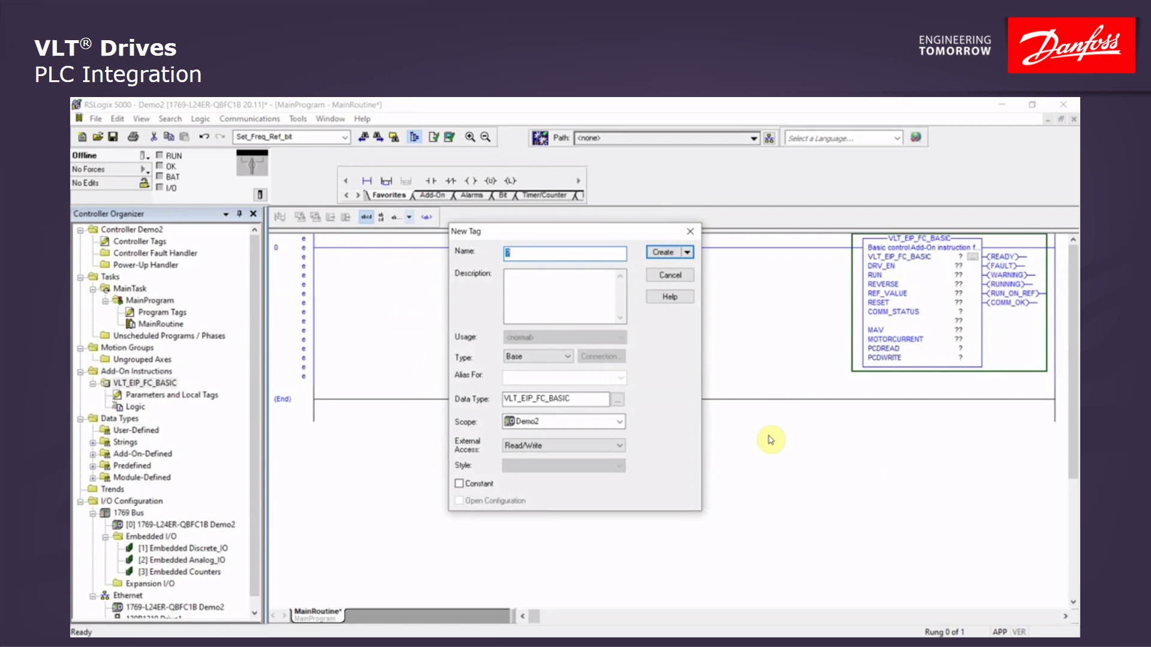
type("Conveyor_drive")
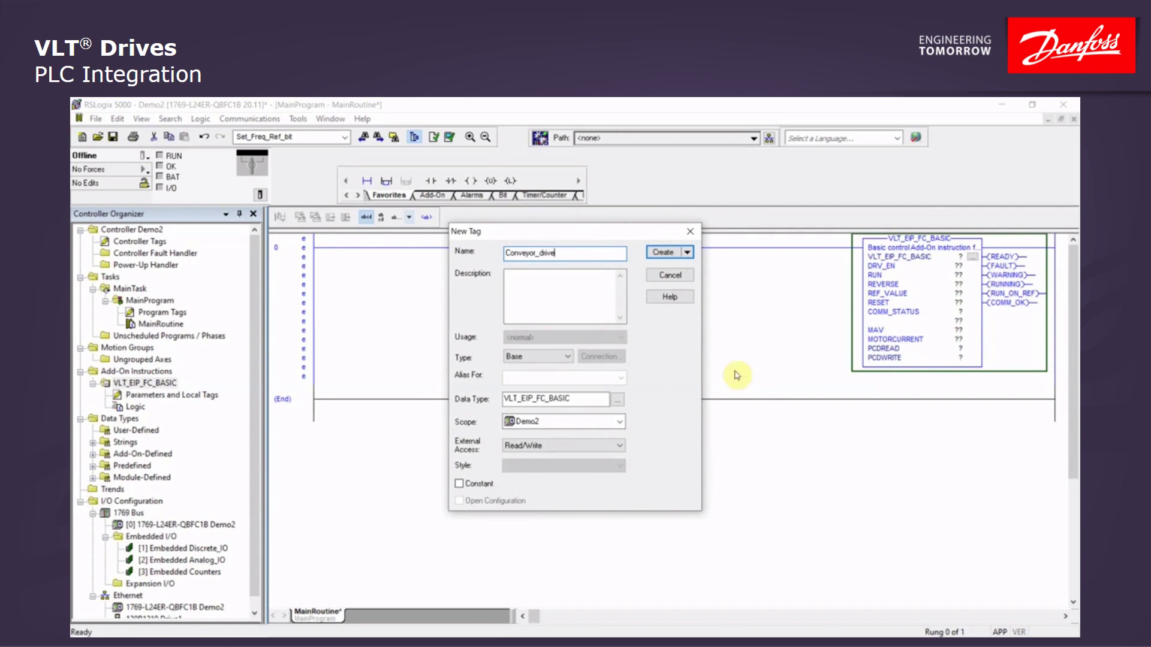
left_click(661, 254)
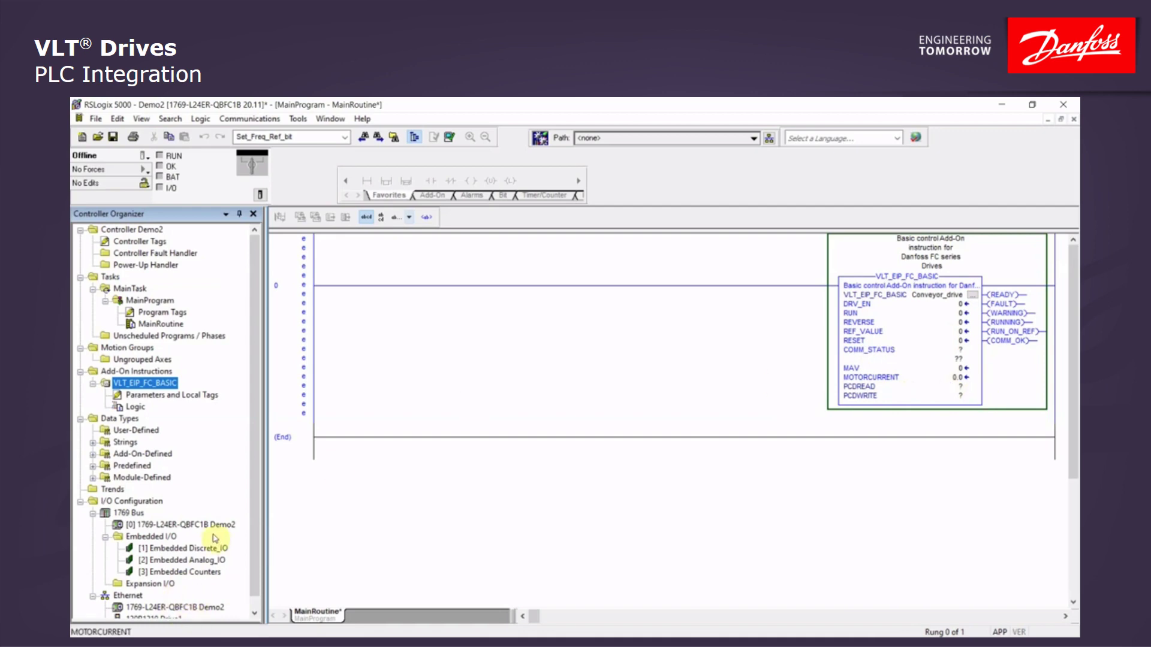
scroll(207, 549, "down", 1)
mouse_move(148, 608)
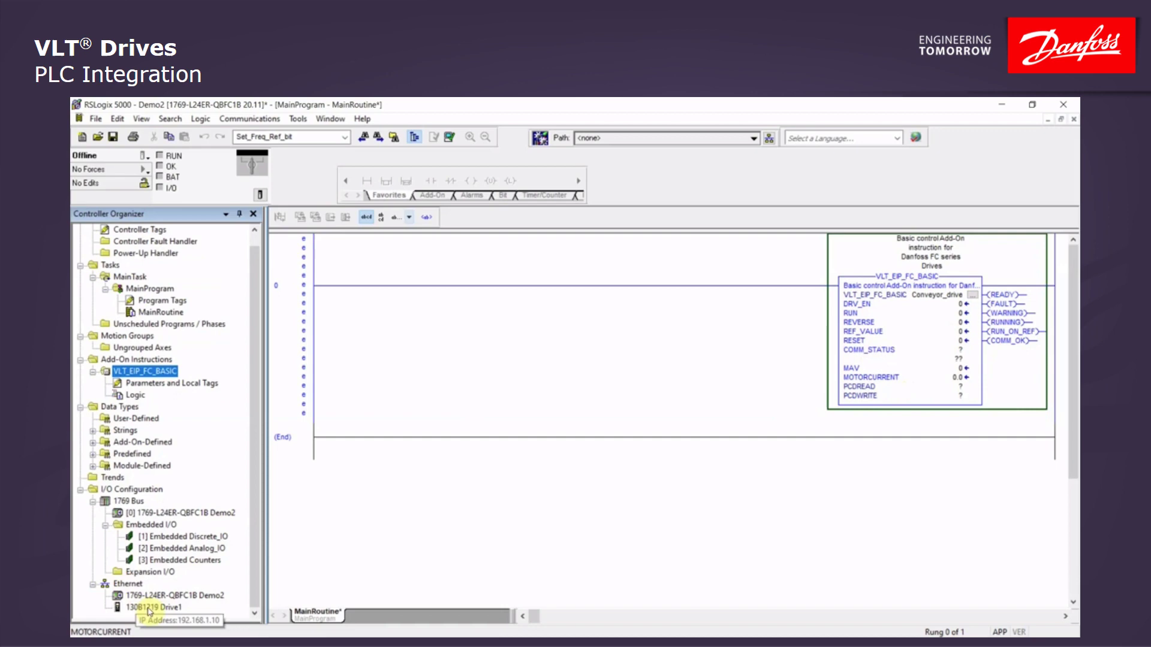
Step: Assign Drive1:I1.ConnectionFaulted to the block's COMM_STATUS operand
double_click(959, 350)
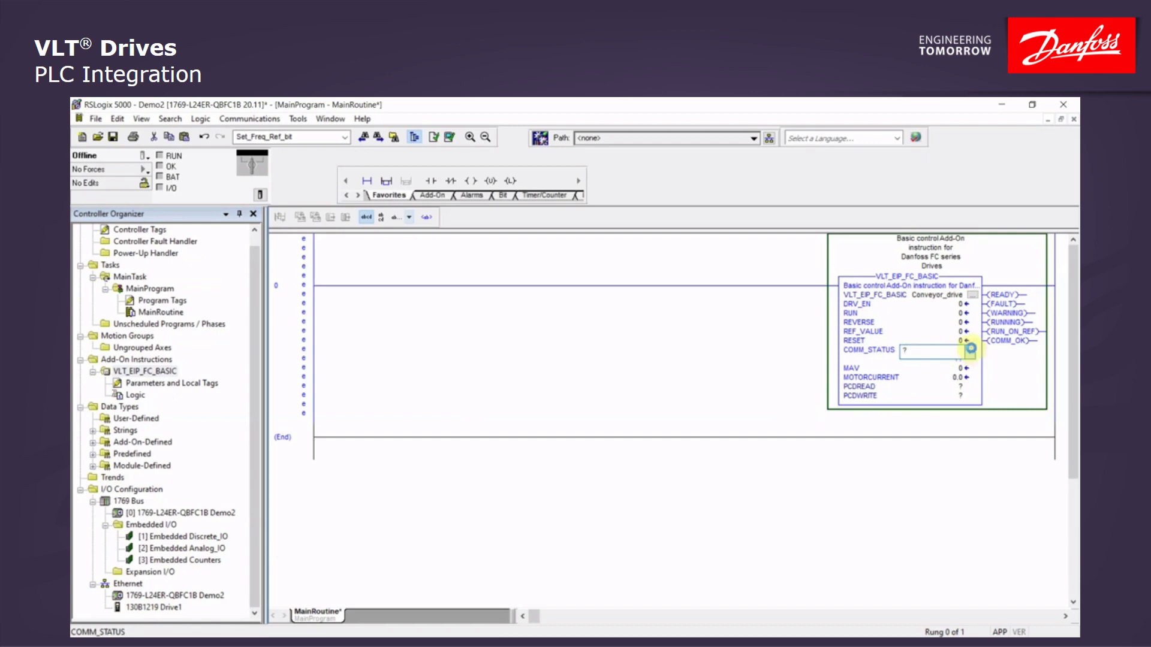
left_click(971, 348)
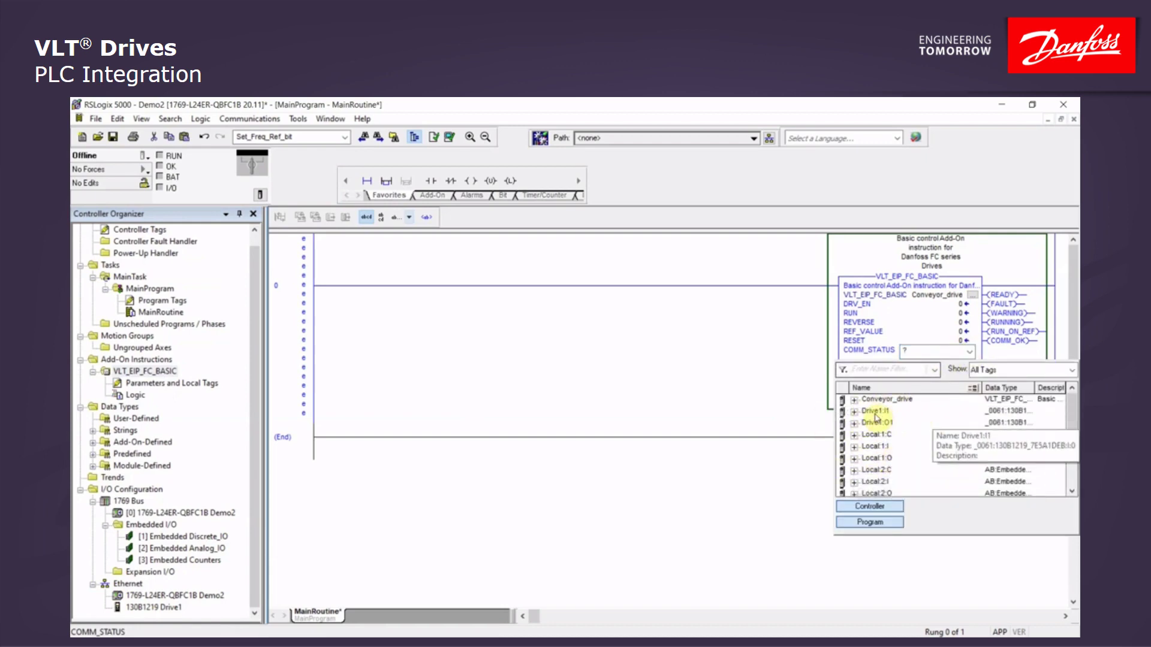
double_click(879, 411)
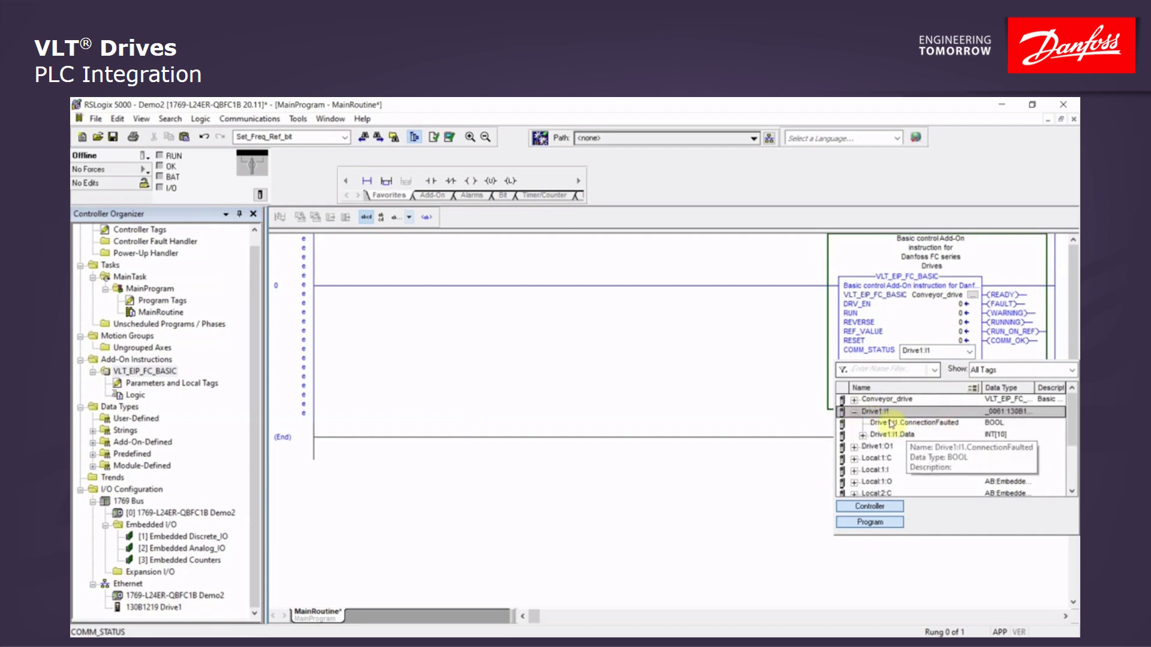
left_click(921, 425)
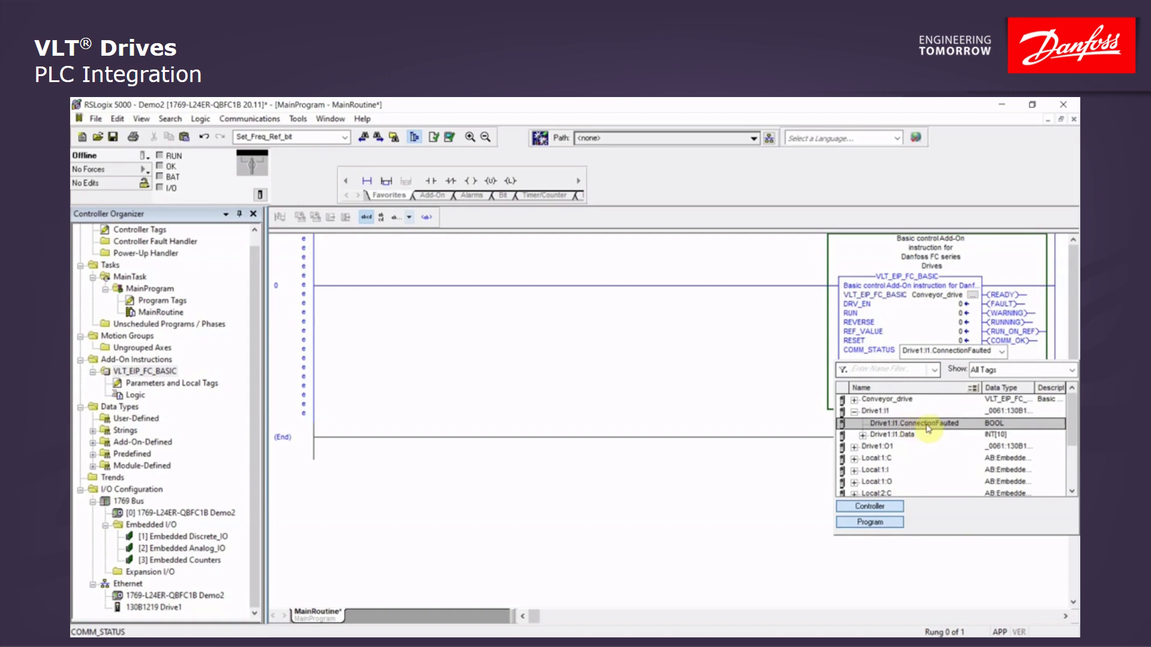
double_click(928, 424)
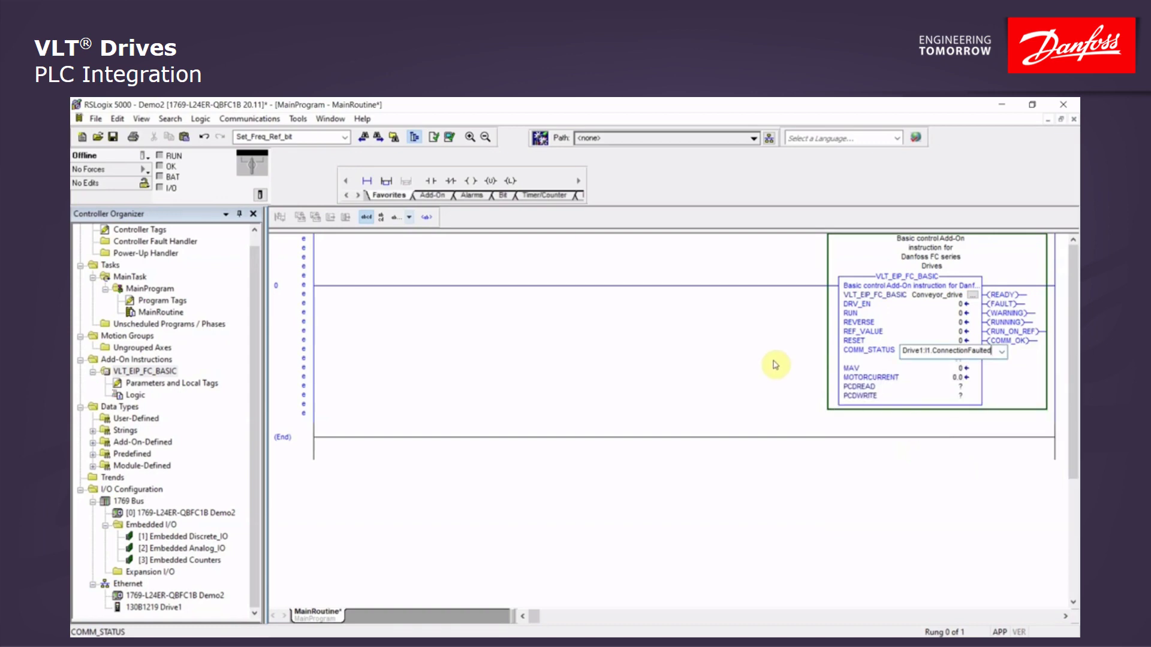
key("Return")
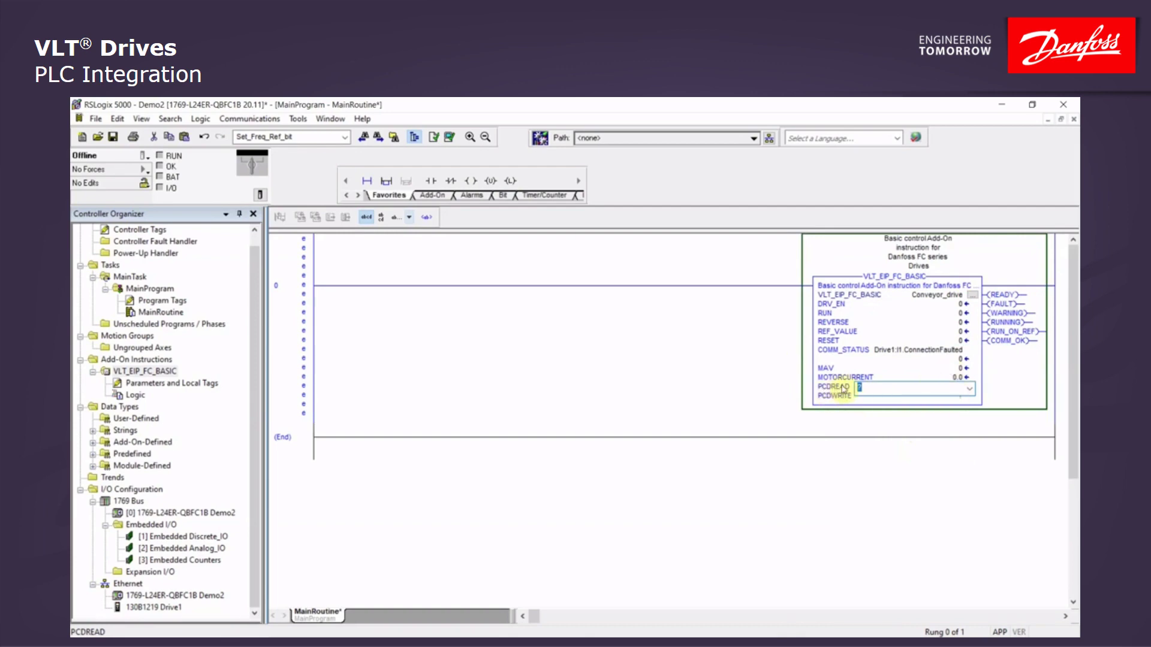
Step: Assign Drive1:I1.Data to the PCDREAD operand
left_click(968, 390)
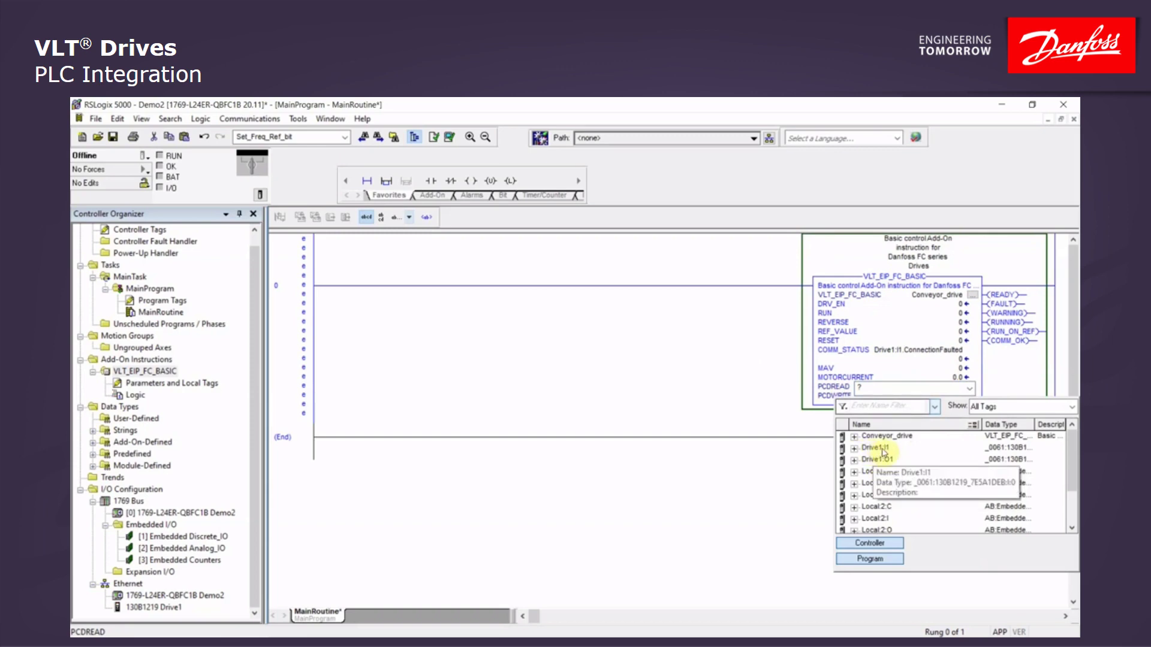
left_click(855, 448)
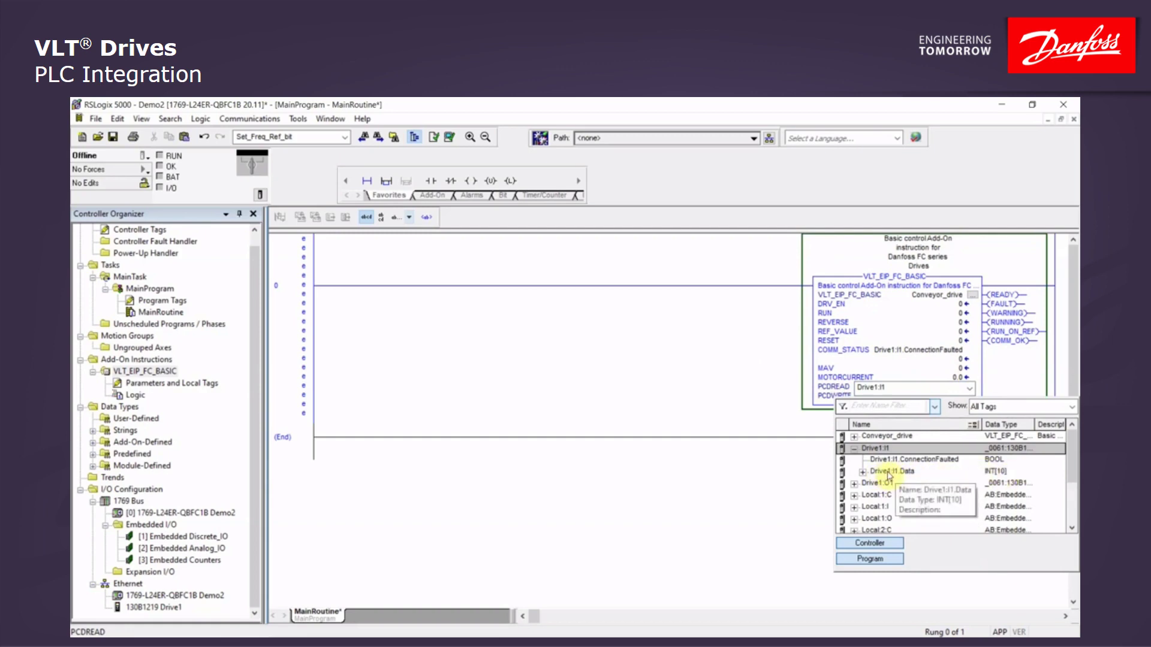
left_click(888, 473)
left_click(889, 474)
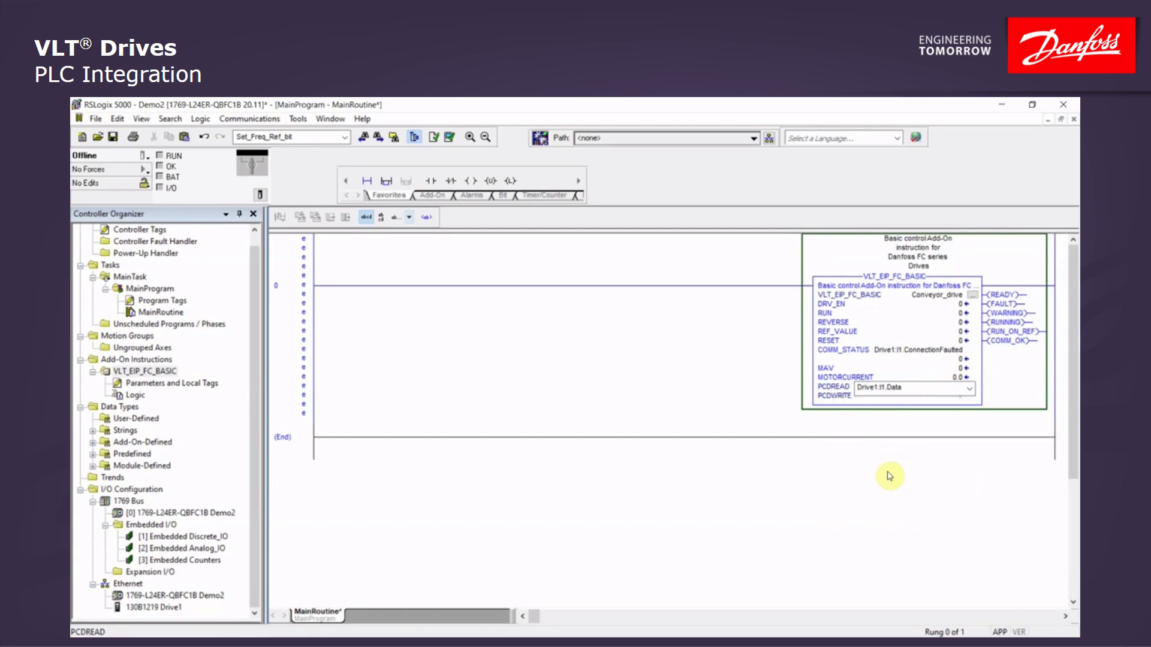
key("Return")
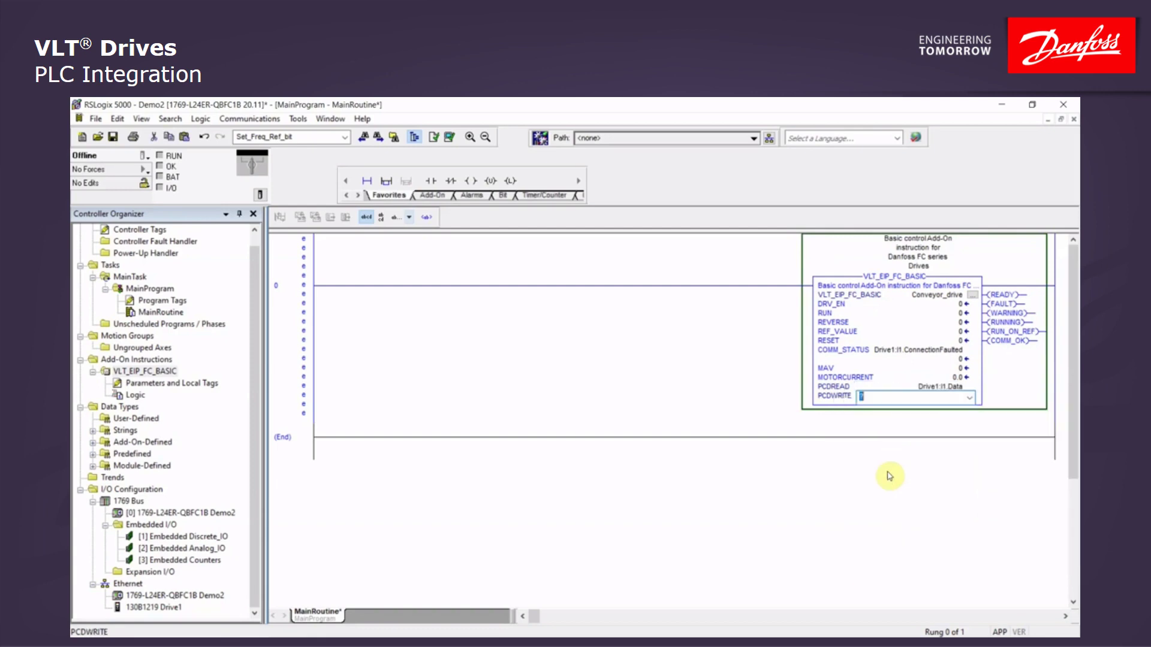
Step: Assign Drive1:O1.Data to the PCDWRITE operand and finish editing the block
left_click(969, 398)
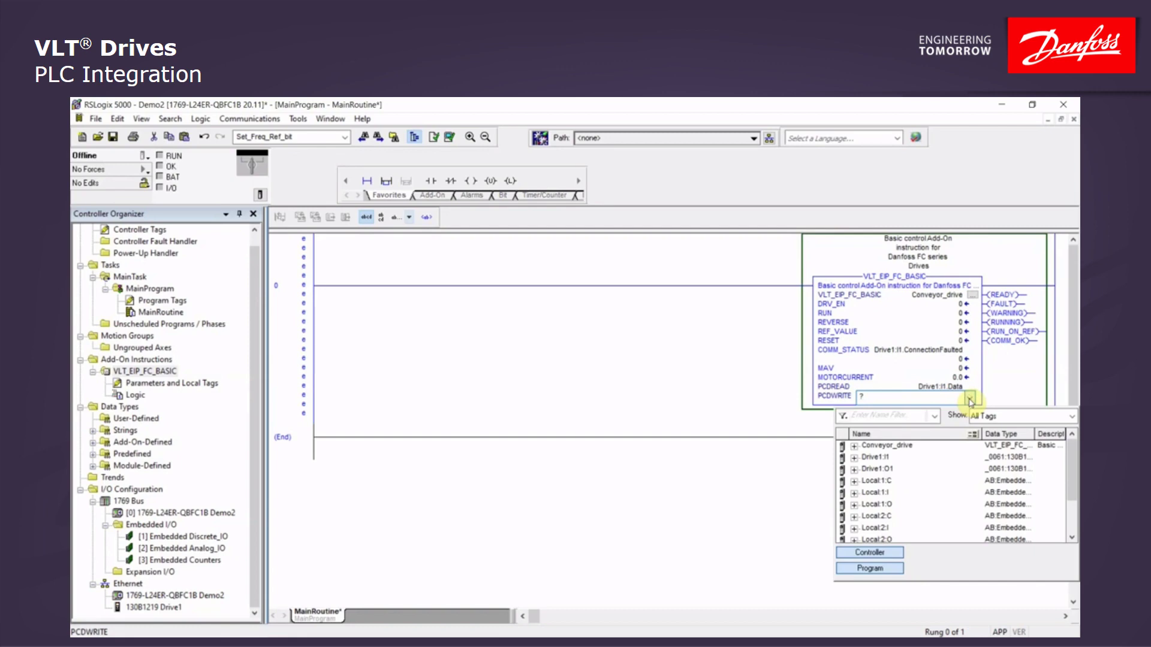
left_click(853, 470)
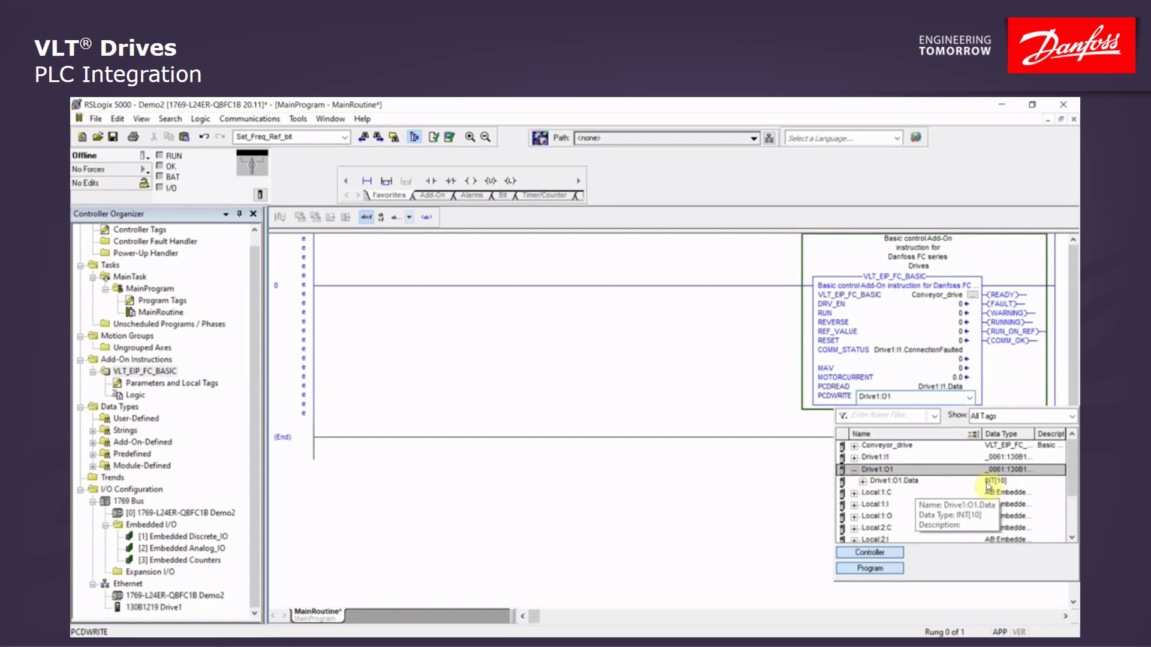
left_click(905, 483)
double_click(885, 482)
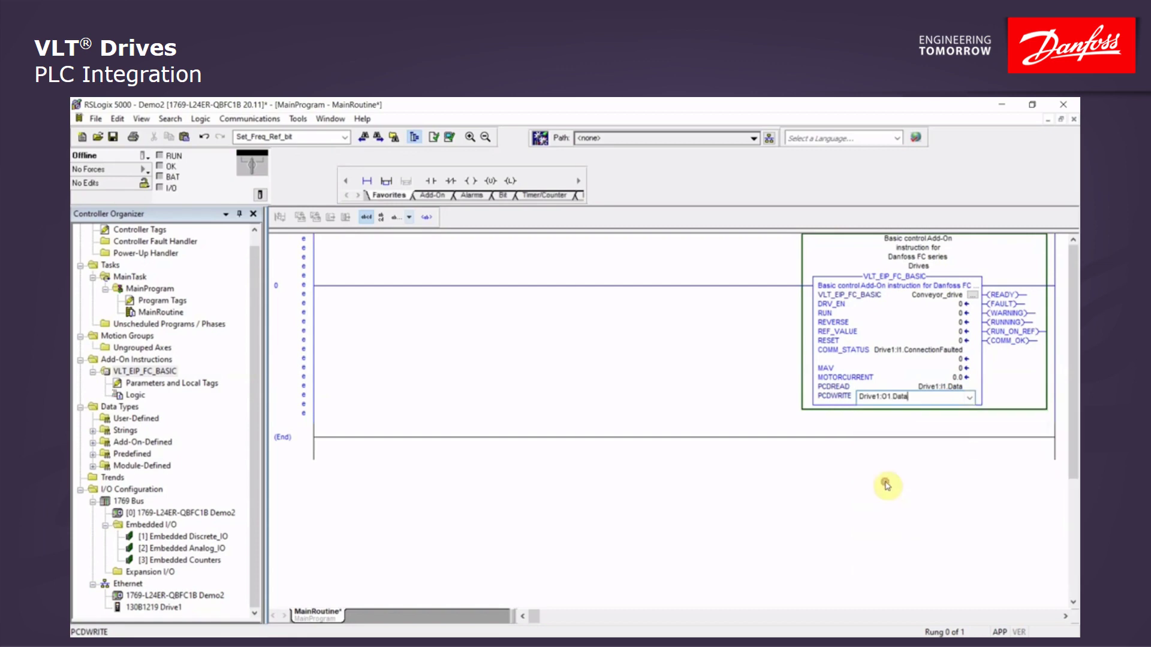
key("Return")
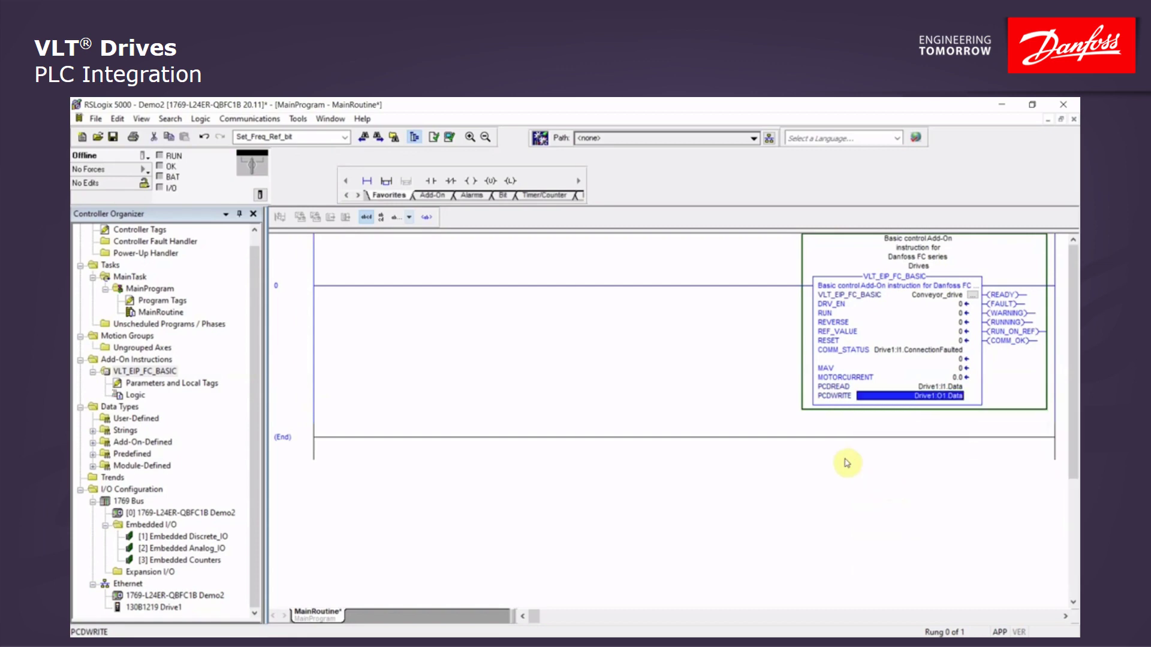
left_click(870, 444)
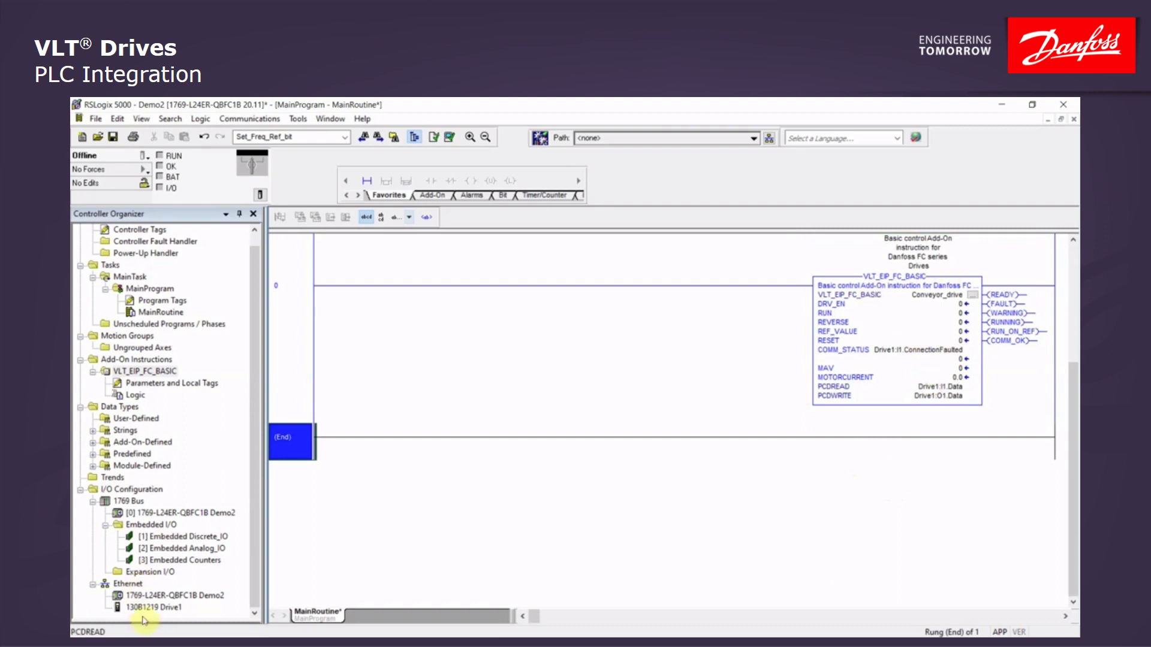
mouse_move(157, 616)
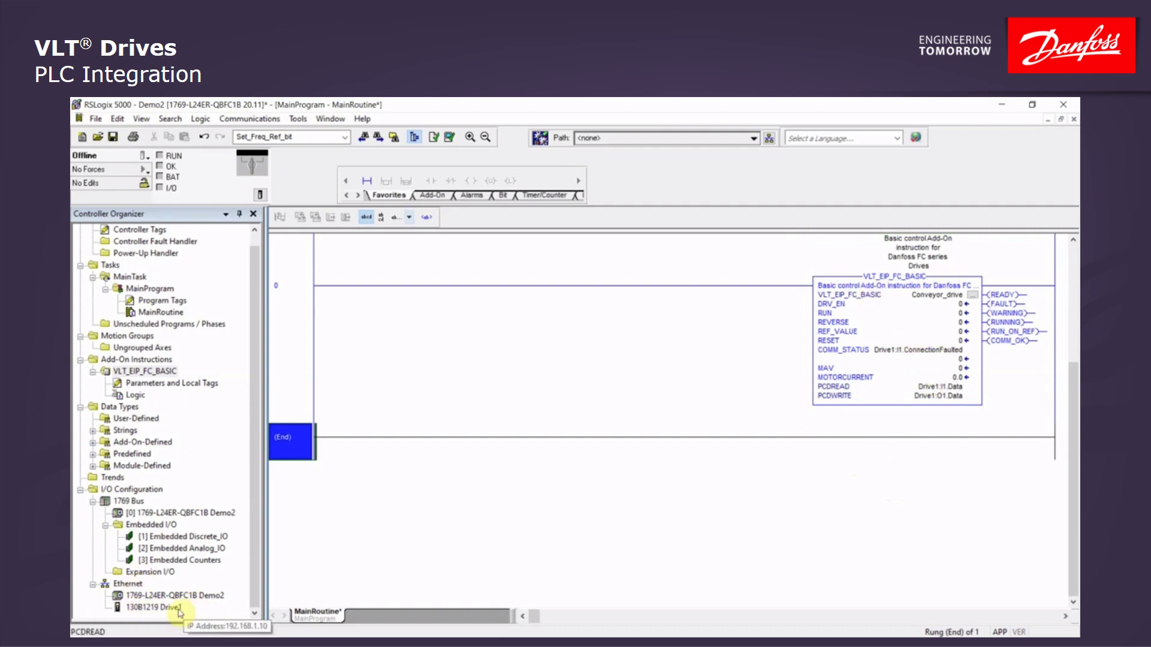